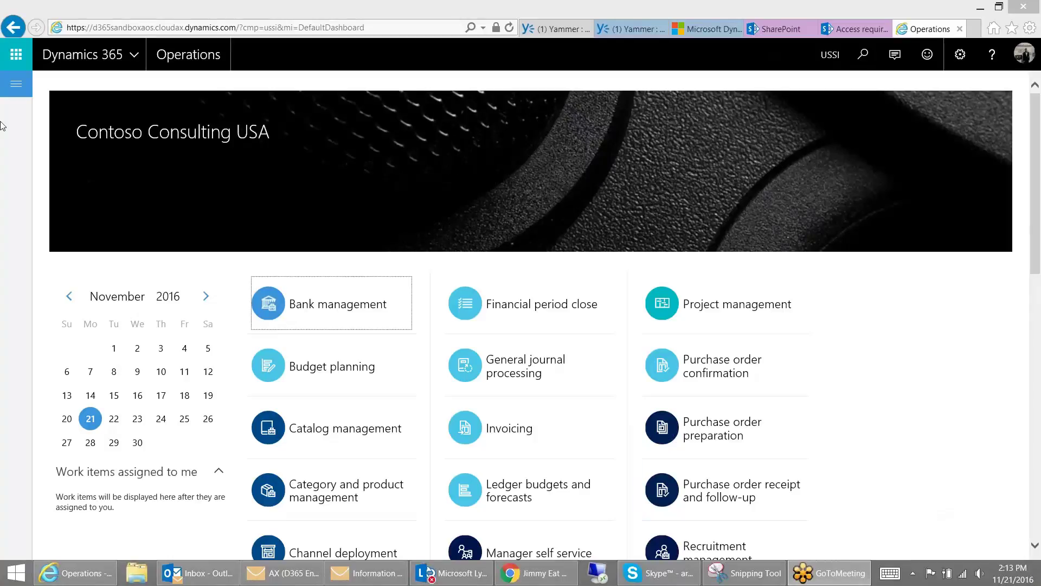
# - Open All projects under Project management and accounting, then the Project ID column's sort/filter menu
pyautogui.click(16, 84)
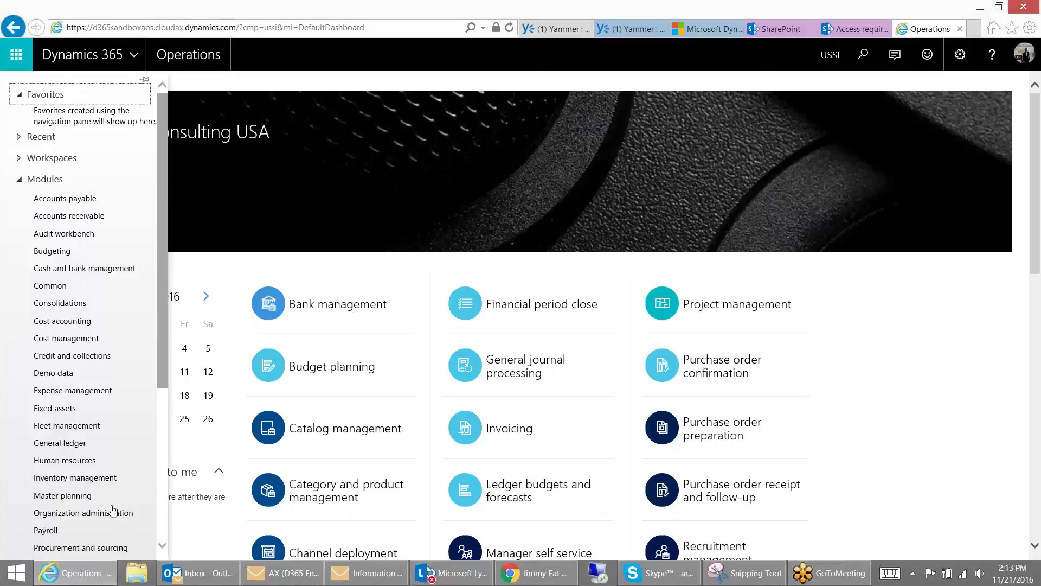
pyautogui.scroll(-2, 117, 542)
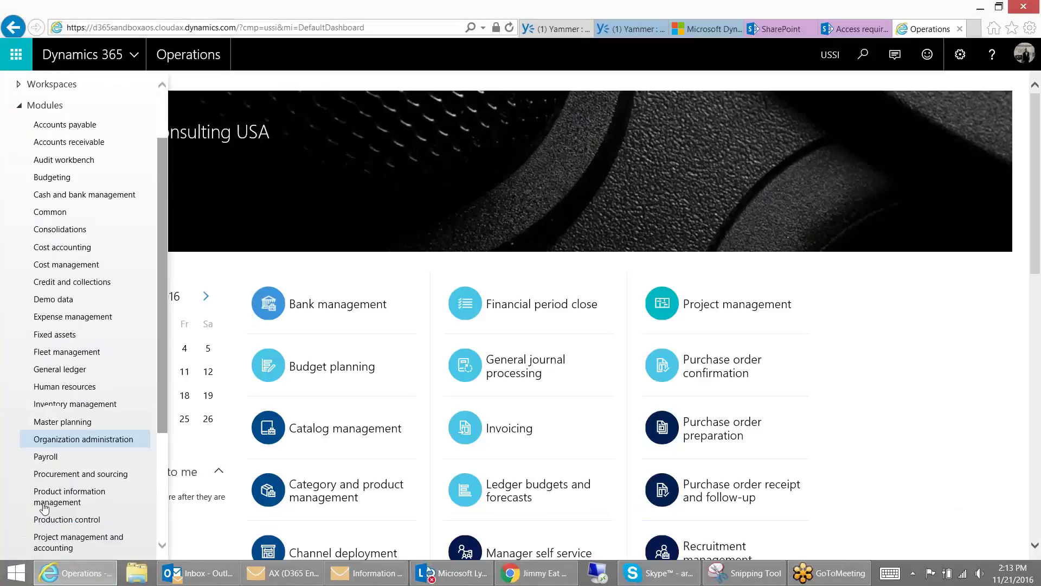
pyautogui.click(106, 544)
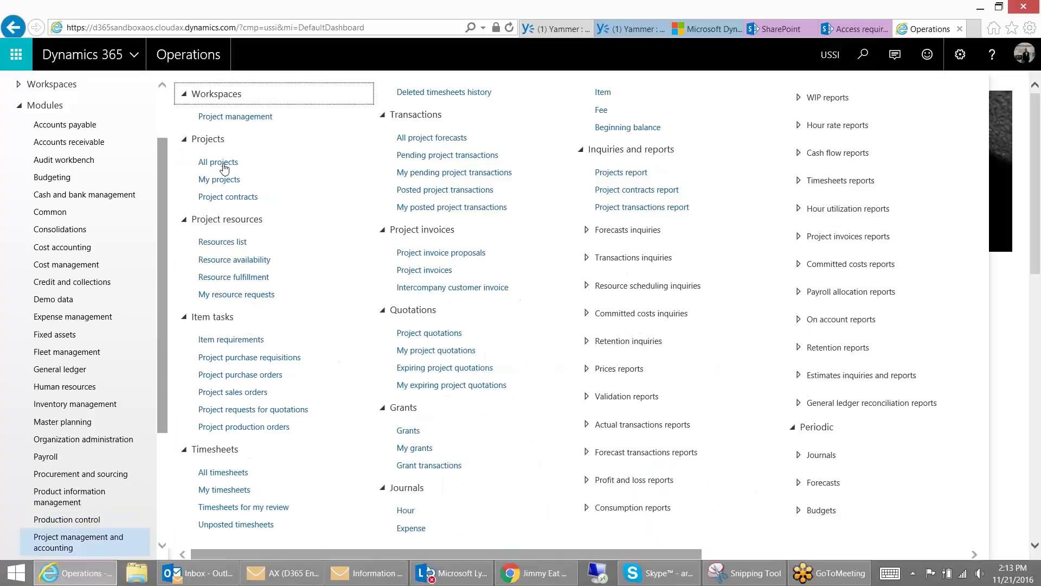
pyautogui.click(218, 162)
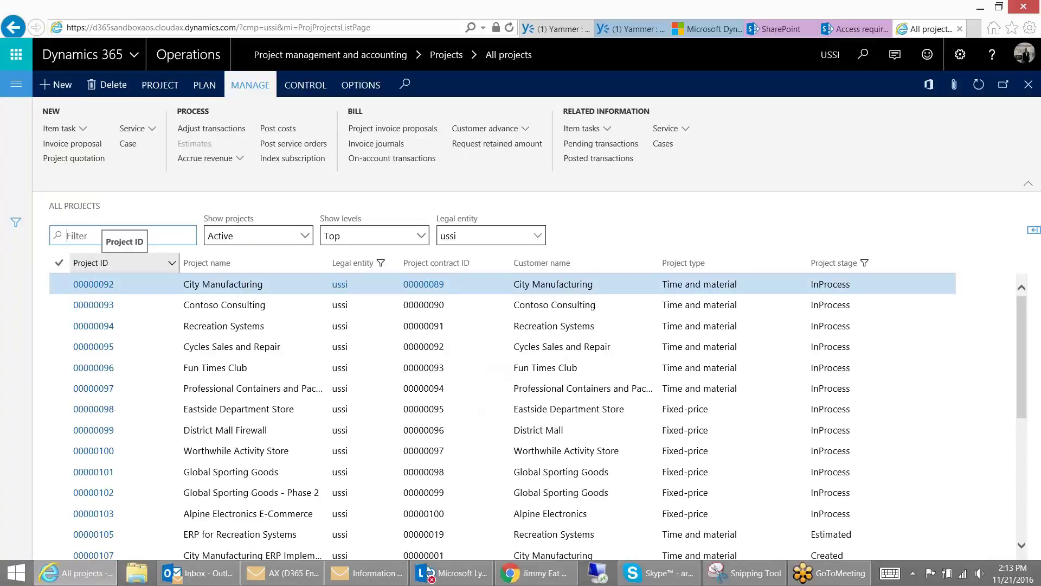
pyautogui.click(108, 291)
pyautogui.click(111, 262)
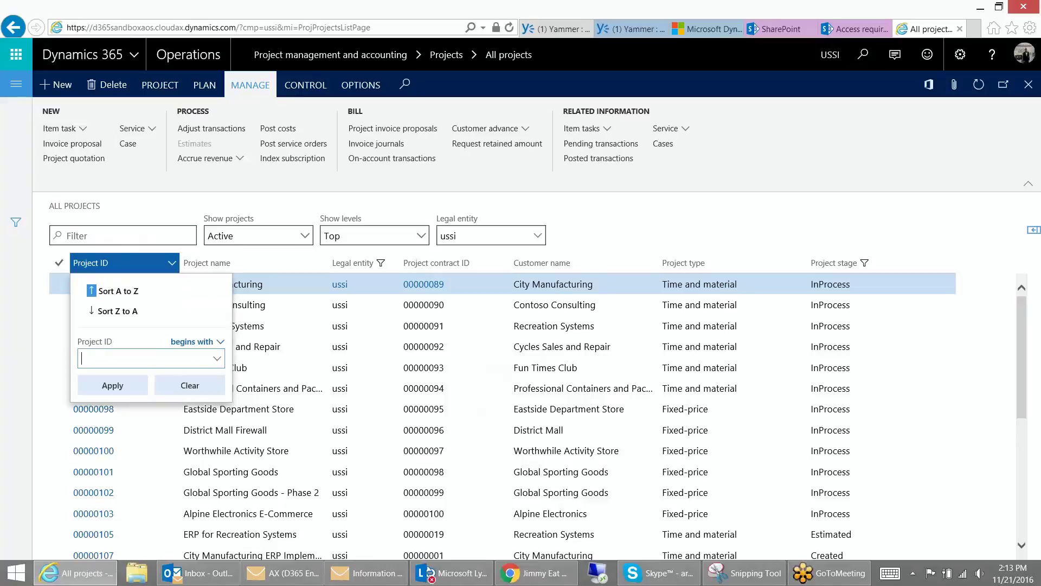
# - Sort projects by Project ID ascending and review the Science, Math and Athletics Complex subprojects
pyautogui.click(118, 291)
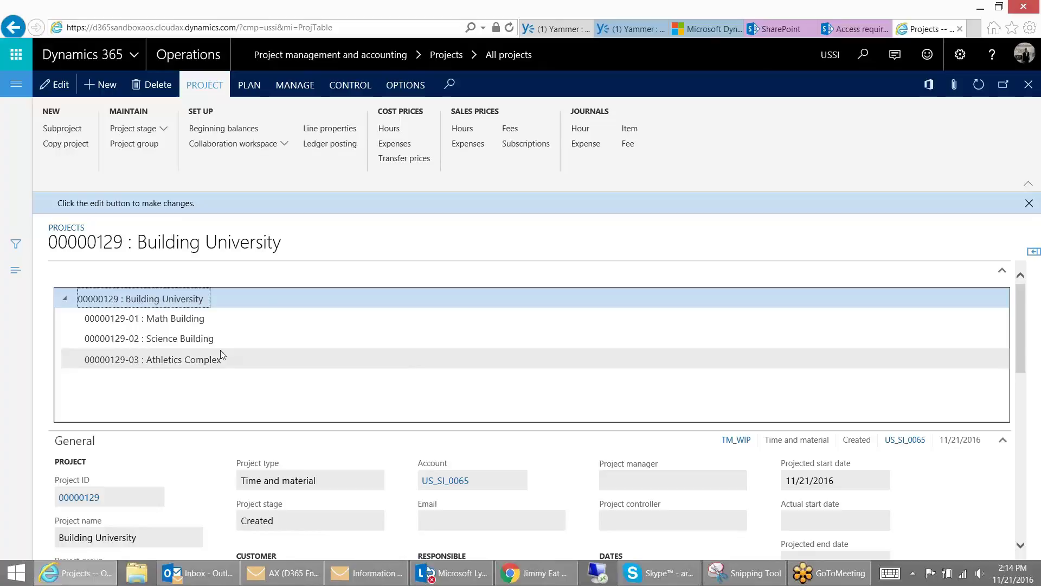
pyautogui.scroll(-1, 239, 355)
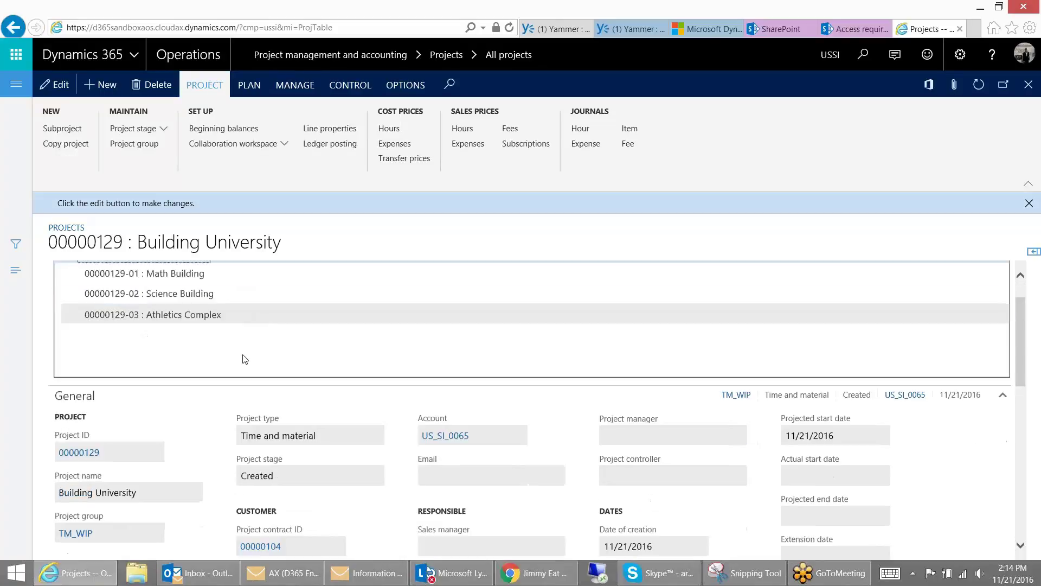
pyautogui.click(223, 293)
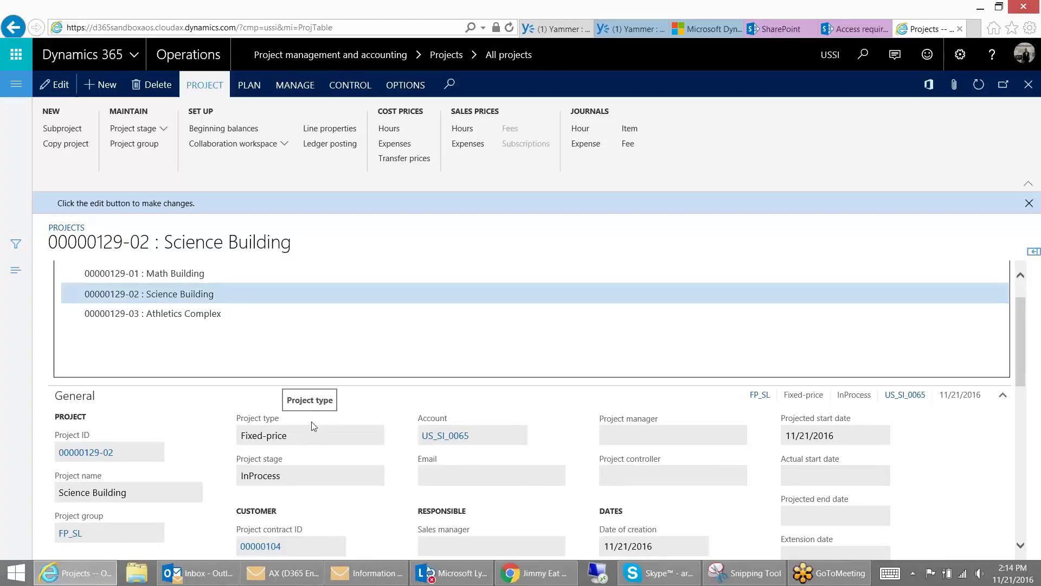
pyautogui.click(174, 275)
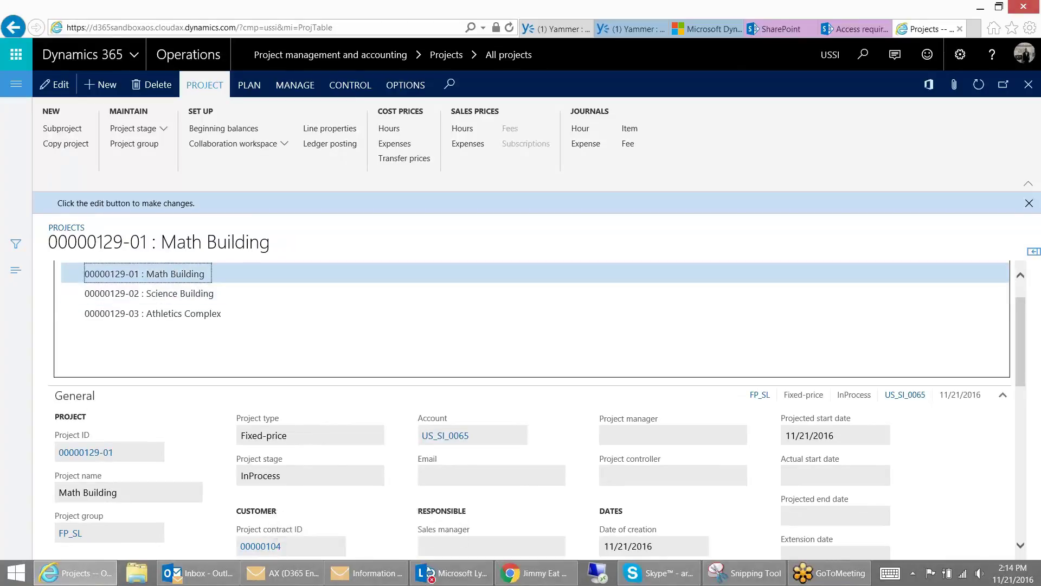
pyautogui.click(163, 294)
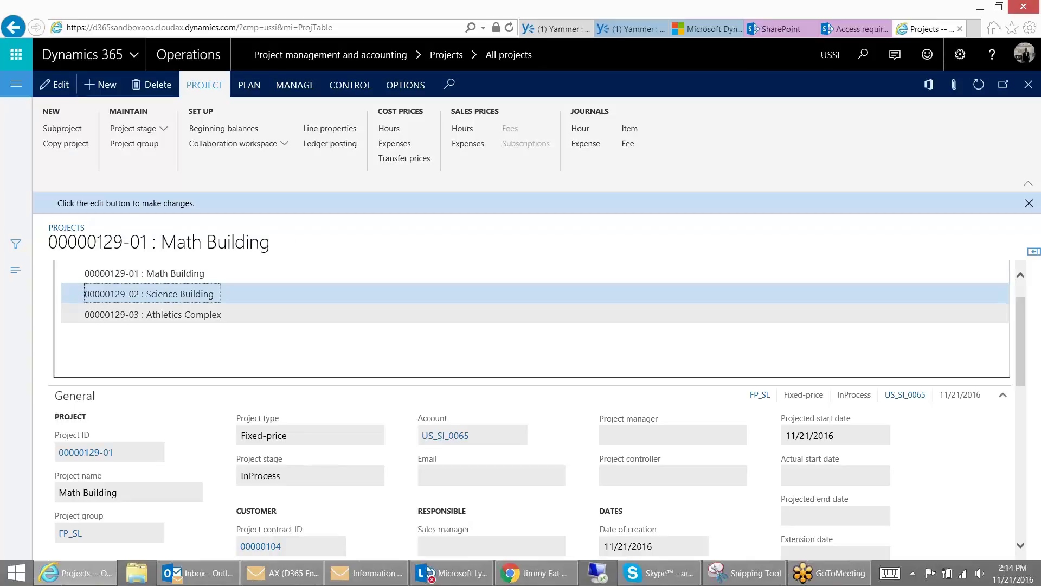
pyautogui.click(201, 314)
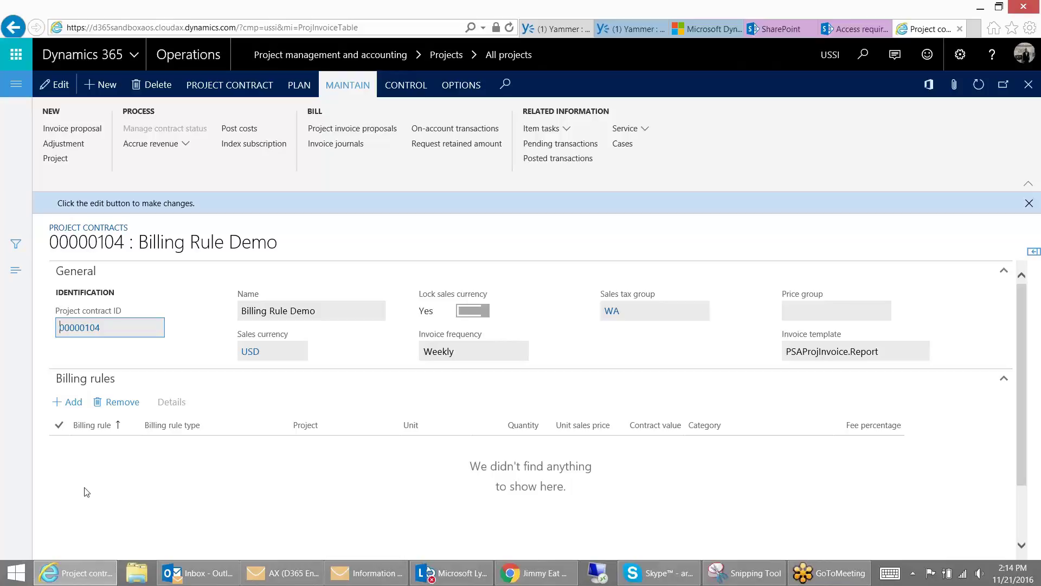
# - Sort contract 00000104's billing rules by rule number
pyautogui.click(90, 426)
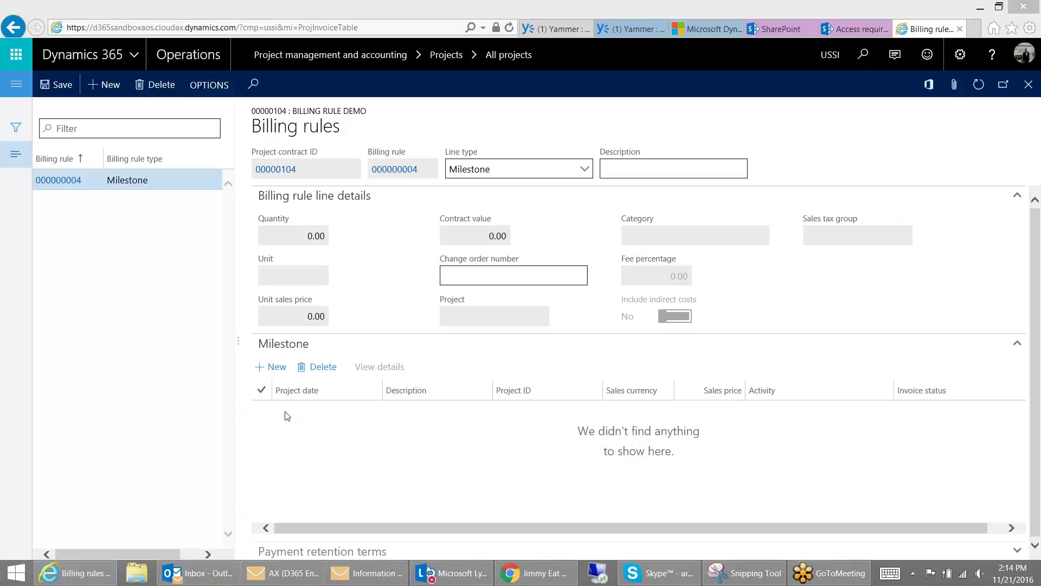
pyautogui.click(274, 366)
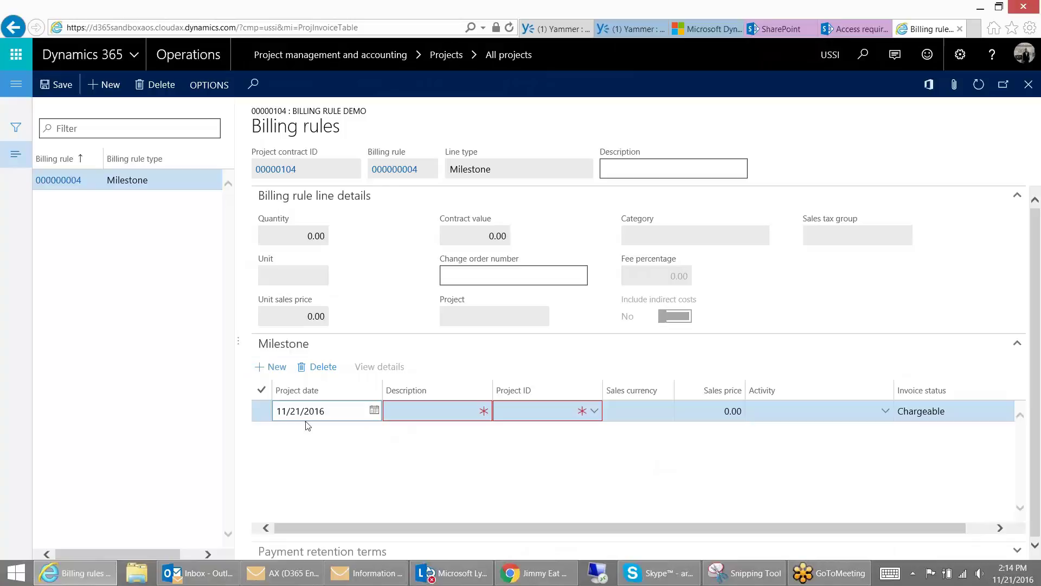
pyautogui.click(446, 412)
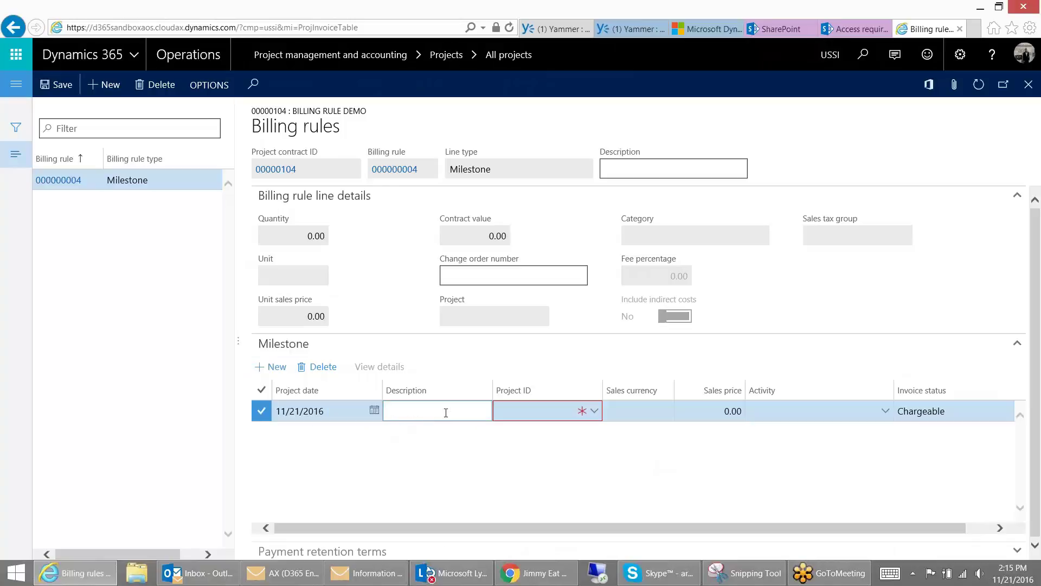
pyautogui.write('Milestone 1 - Math')
pyautogui.press('Tab')
pyautogui.hotkey('alt', 'Down')
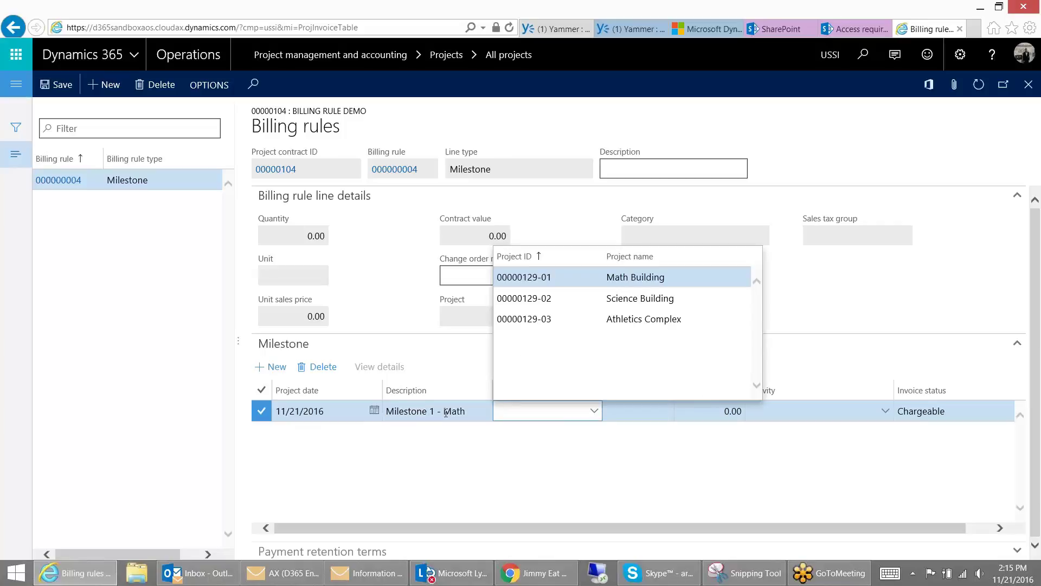
pyautogui.press('Return')
pyautogui.press('Tab')
pyautogui.press('Tab')
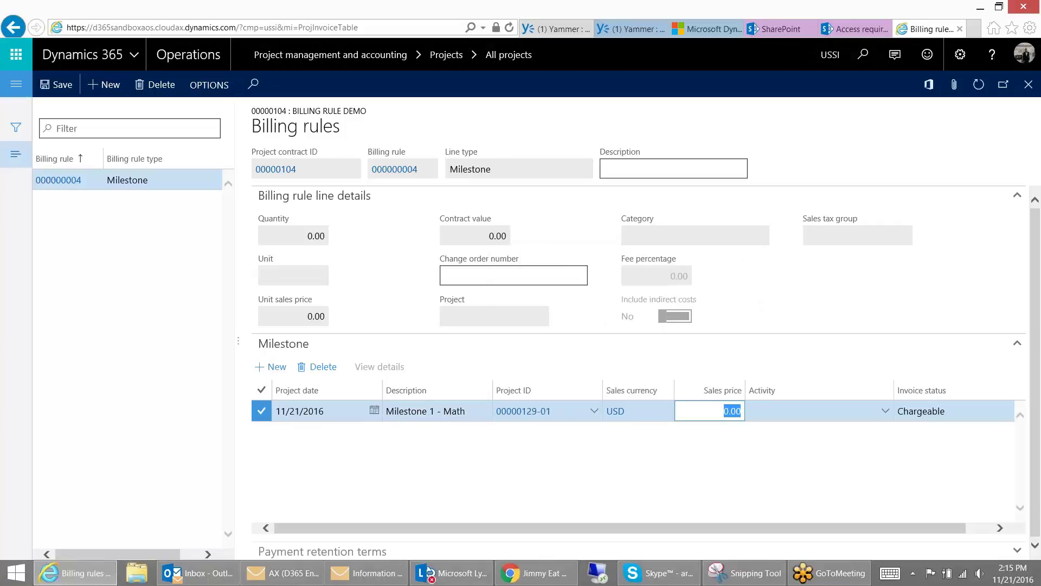
pyautogui.write('10,000')
pyautogui.press('Tab')
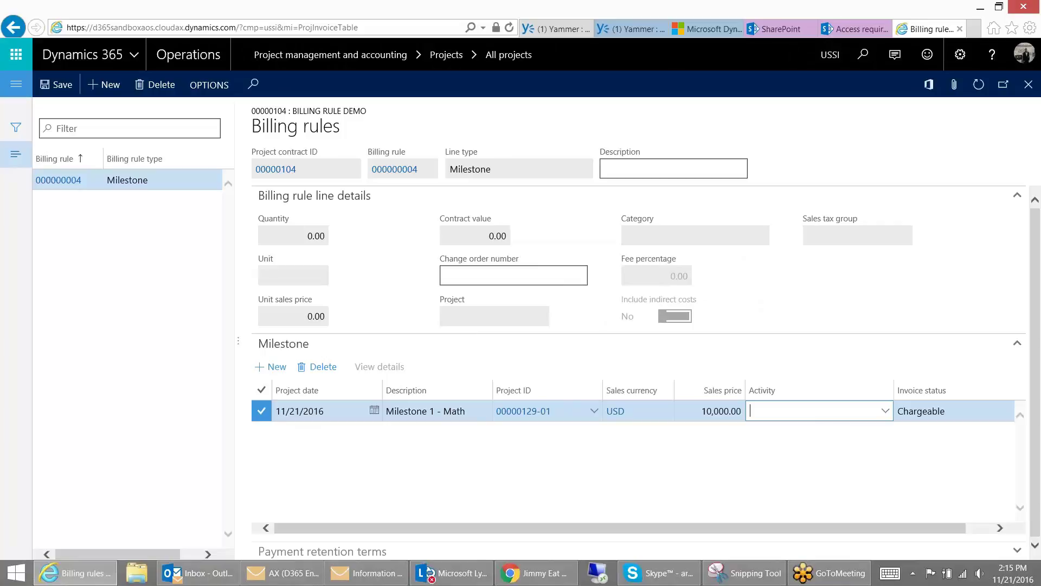
pyautogui.click(269, 366)
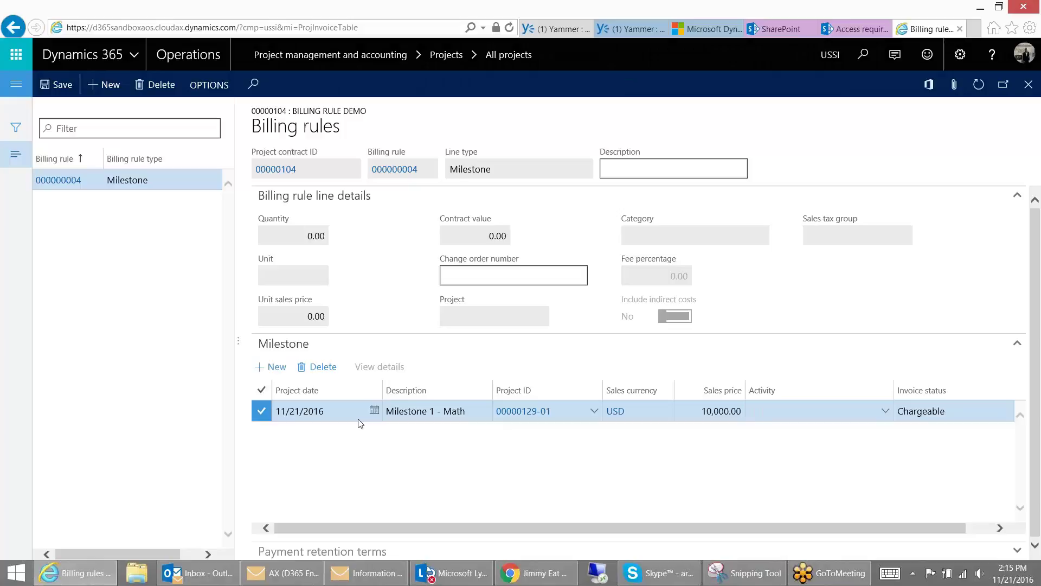
pyautogui.write('Mi')
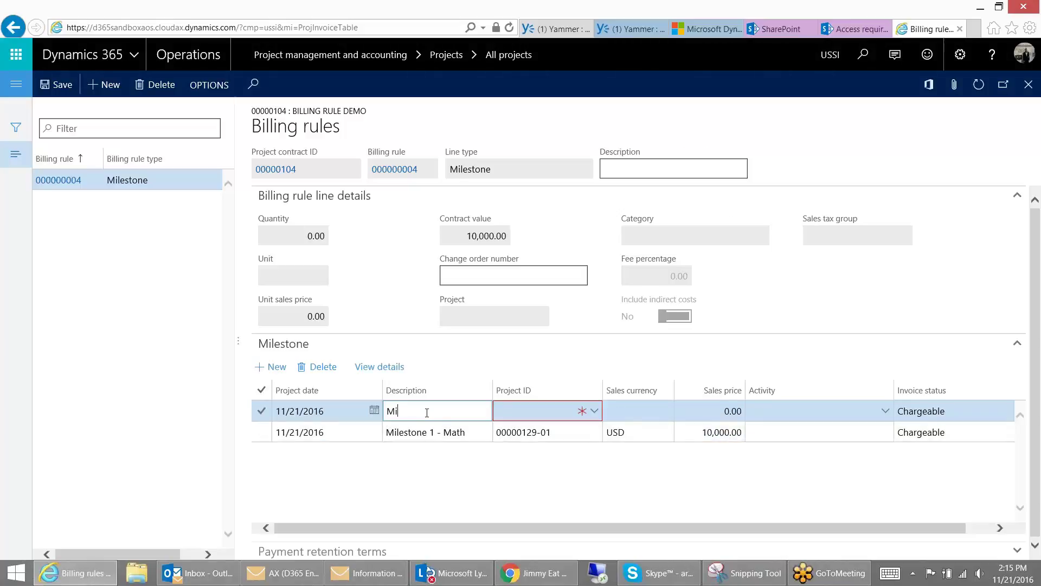
pyautogui.write('lestone 2 - Math')
pyautogui.press('Tab')
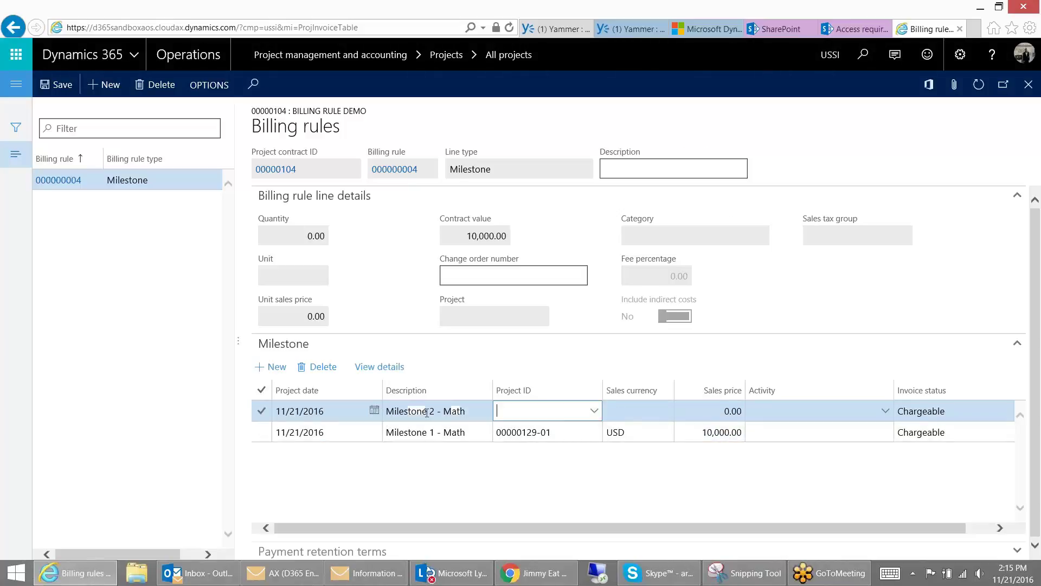
pyautogui.hotkey('alt', 'Down')
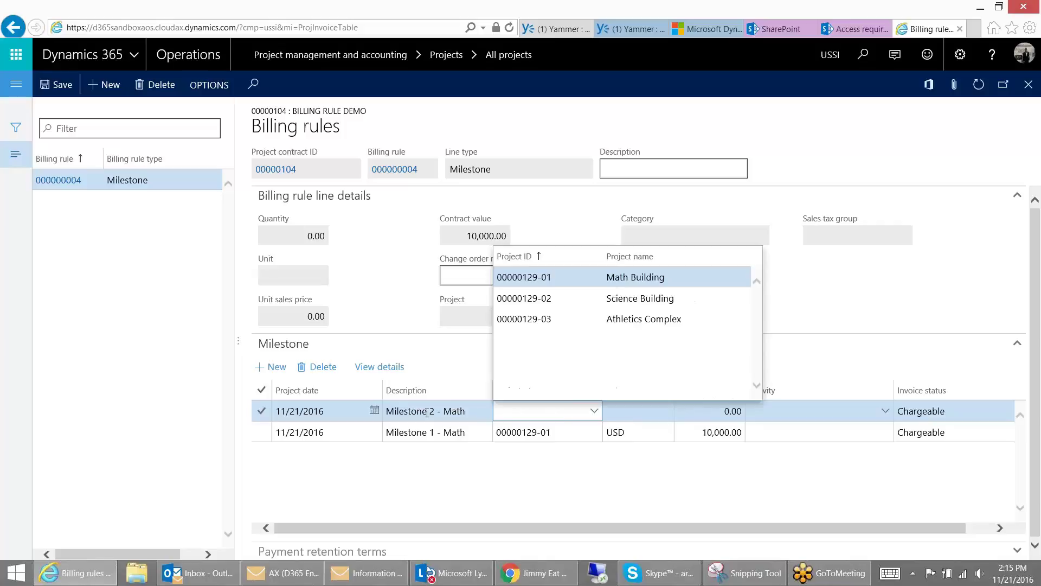
pyautogui.press('Return')
pyautogui.press('Tab')
pyautogui.press('Tab')
pyautogui.write('5')
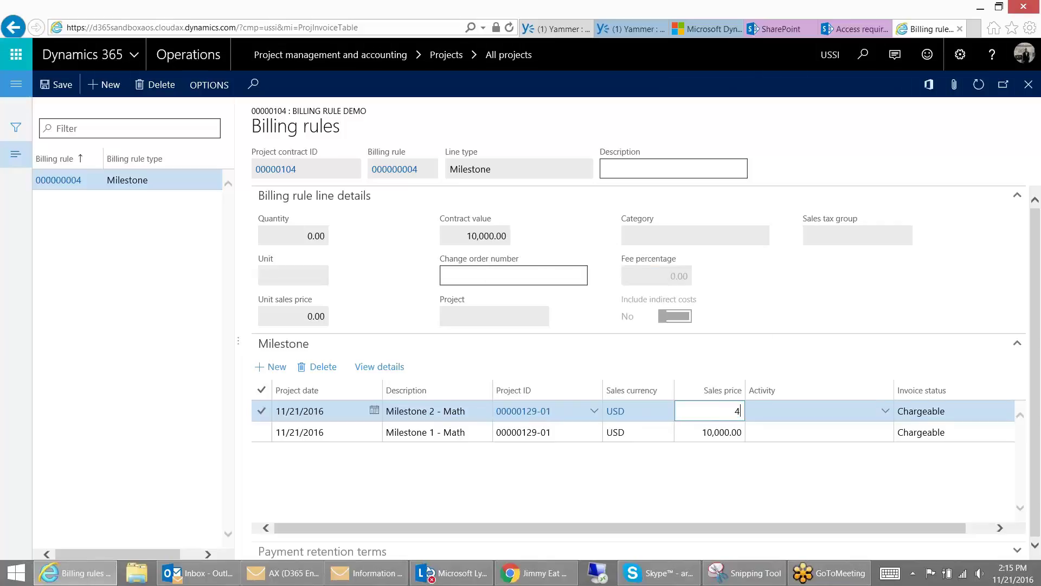
pyautogui.write('0,000')
pyautogui.press('Tab')
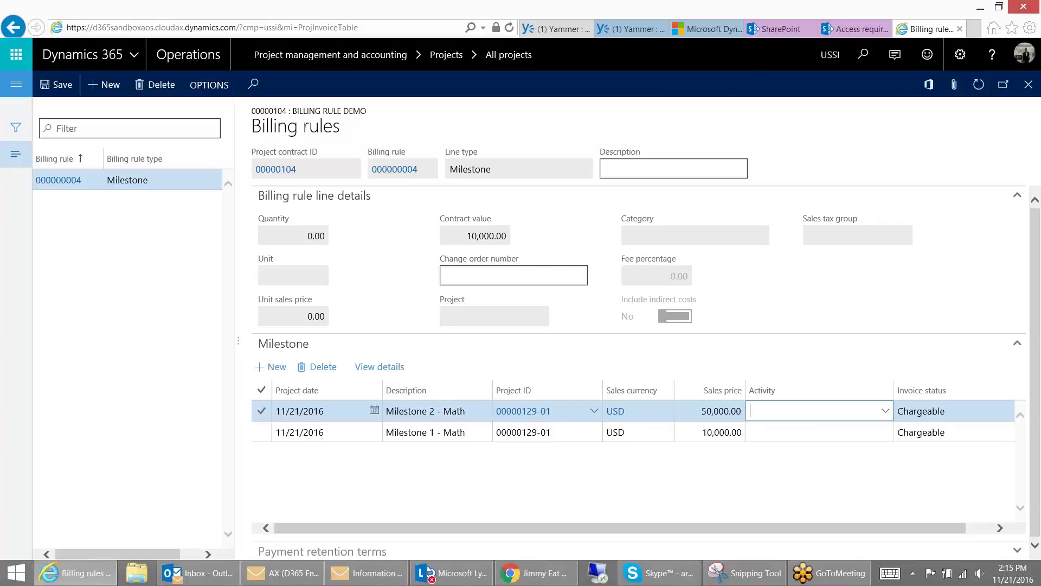
pyautogui.click(271, 367)
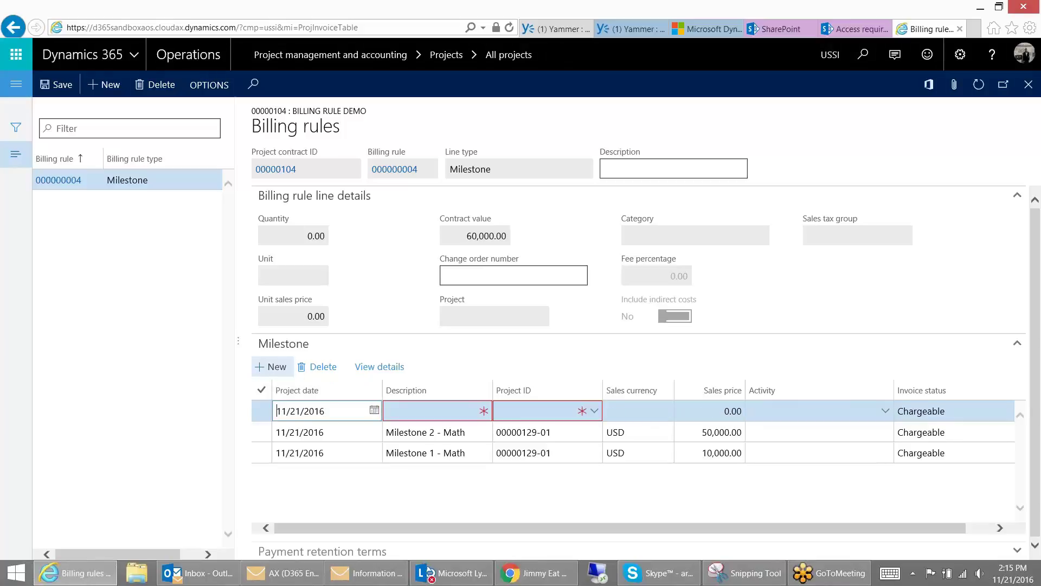
pyautogui.press('Tab')
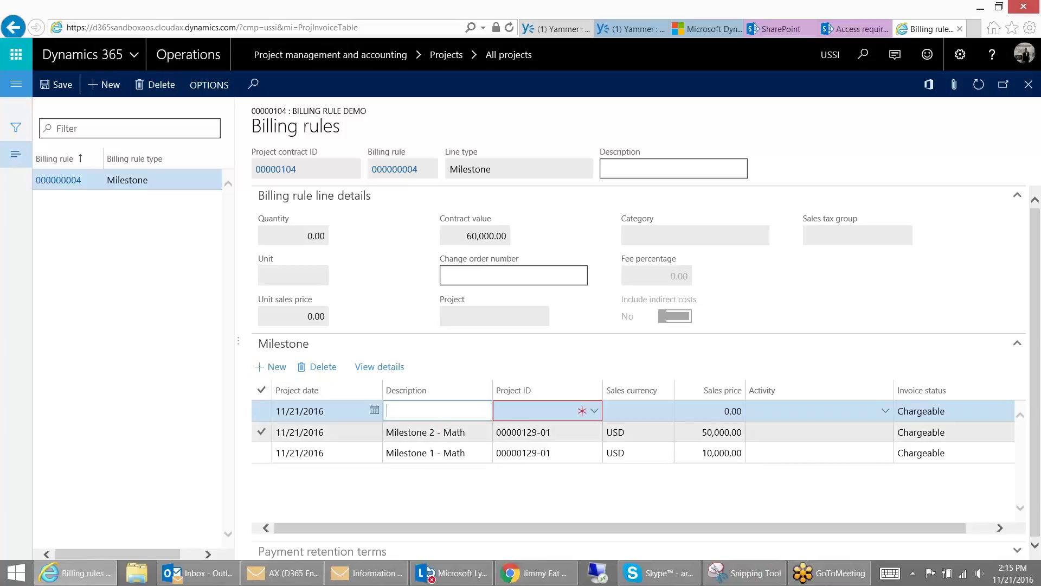
pyautogui.write('Milestone 1 - Science')
pyautogui.press('Tab')
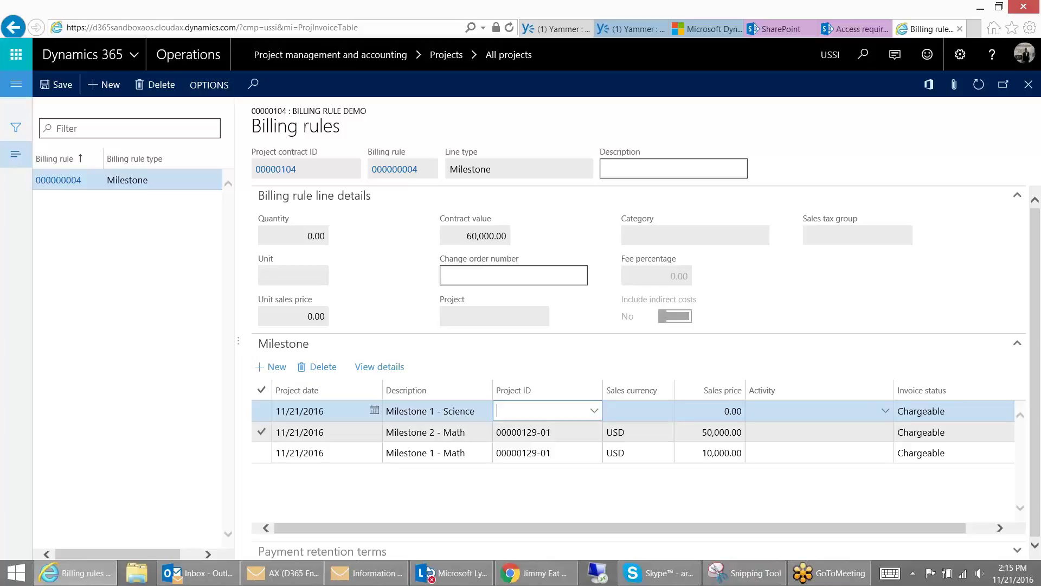
pyautogui.hotkey('alt', 'Down')
pyautogui.press('Down')
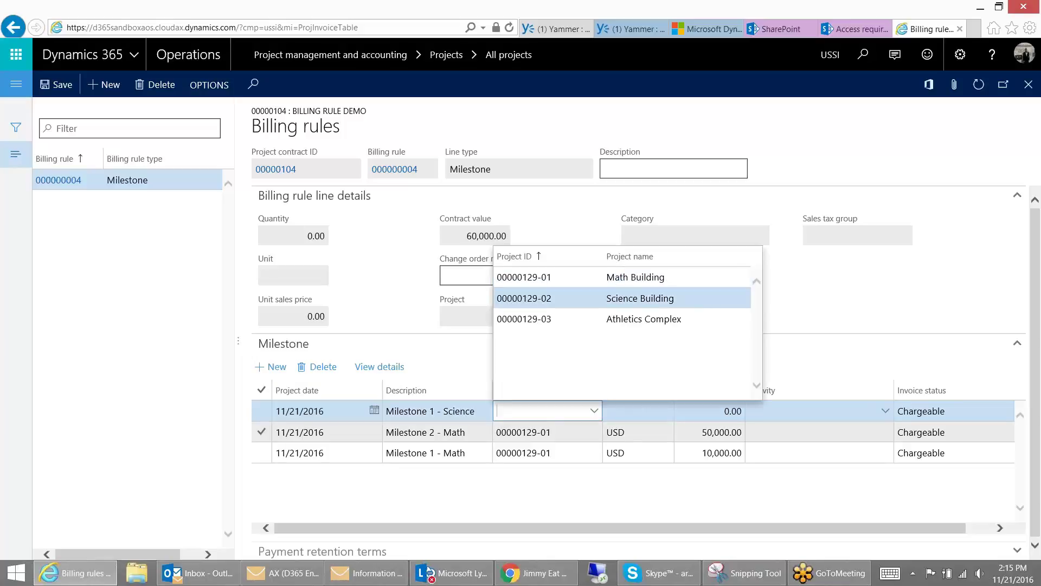
pyautogui.press('Return')
pyautogui.press('Tab')
pyautogui.press('Tab')
pyautogui.write('20000')
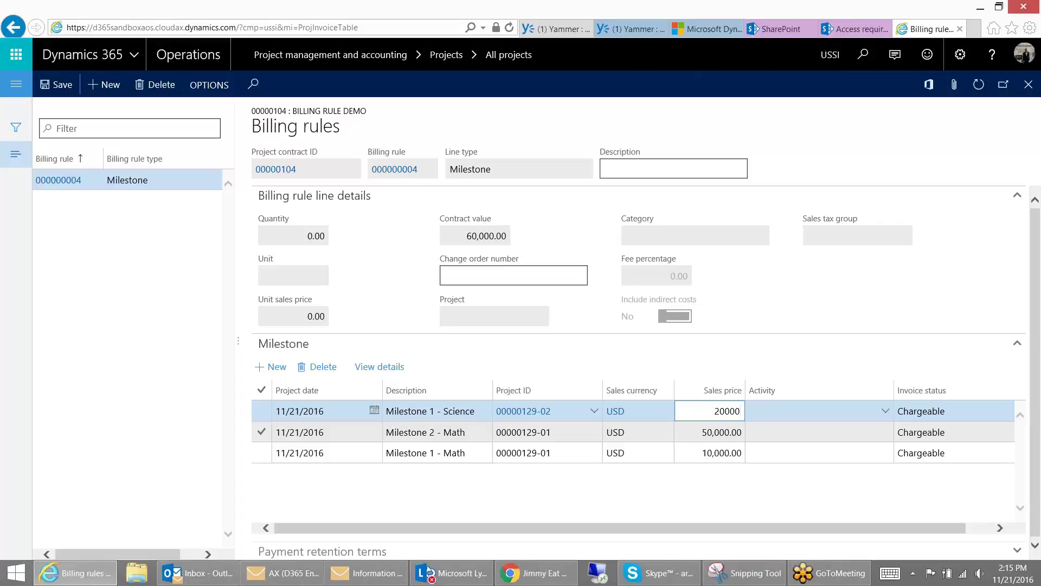
pyautogui.press('Tab')
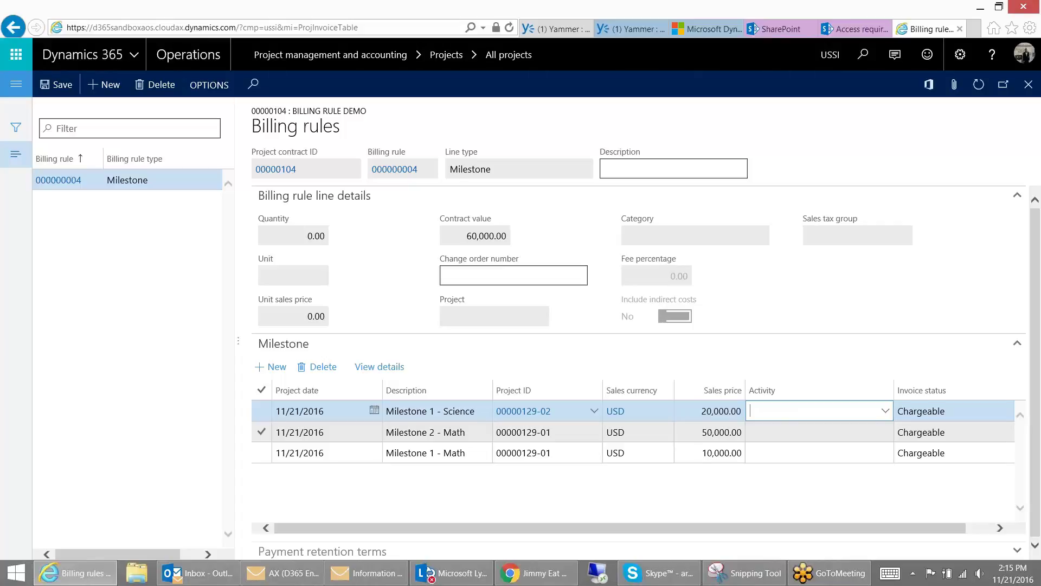
pyautogui.click(269, 368)
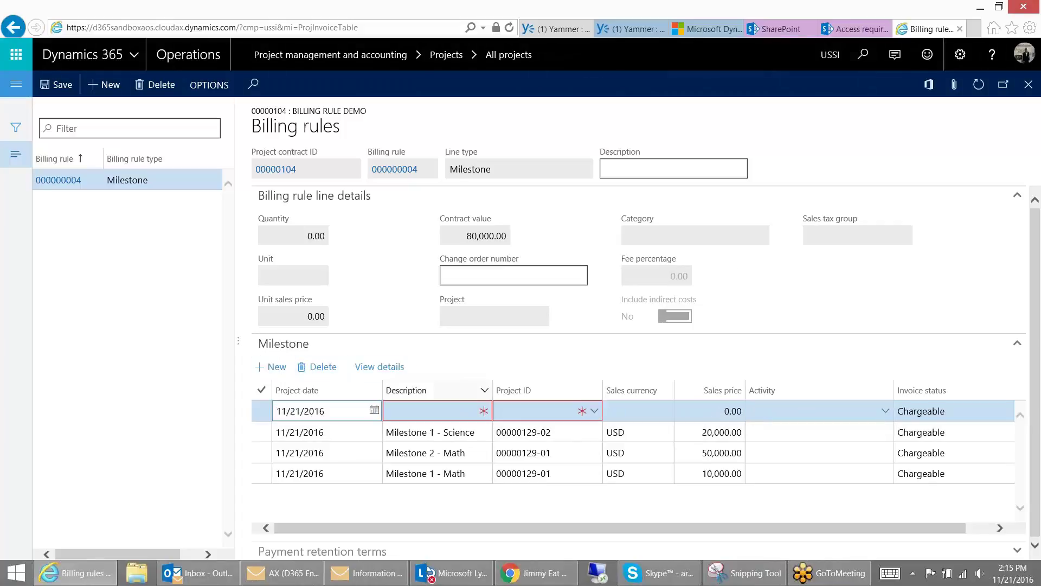
pyautogui.press('Tab')
pyautogui.write('Milestone')
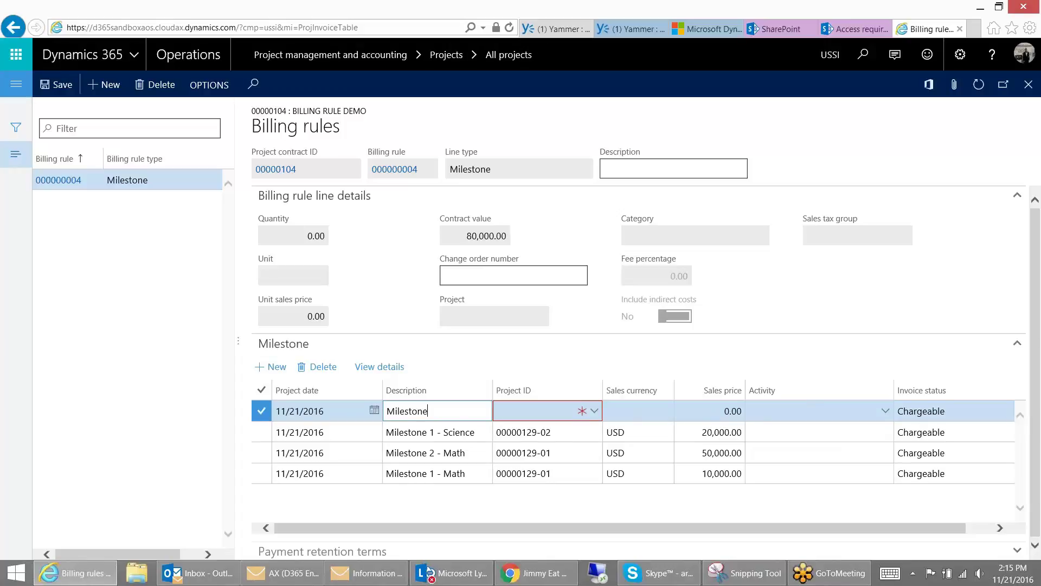
pyautogui.write(' 2 - Science')
pyautogui.press('Tab')
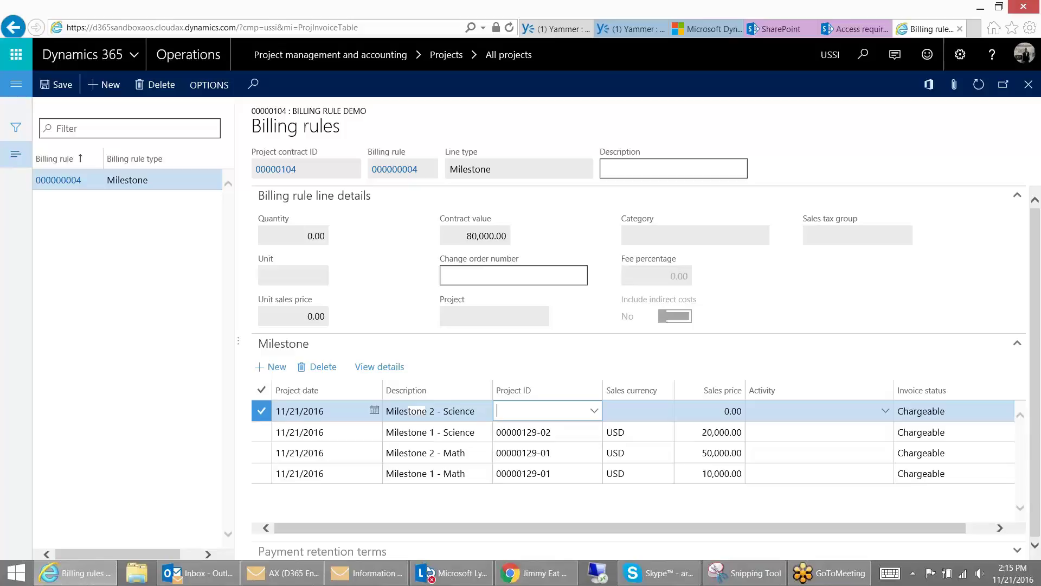
pyautogui.hotkey('alt', 'Down')
pyautogui.press('Down')
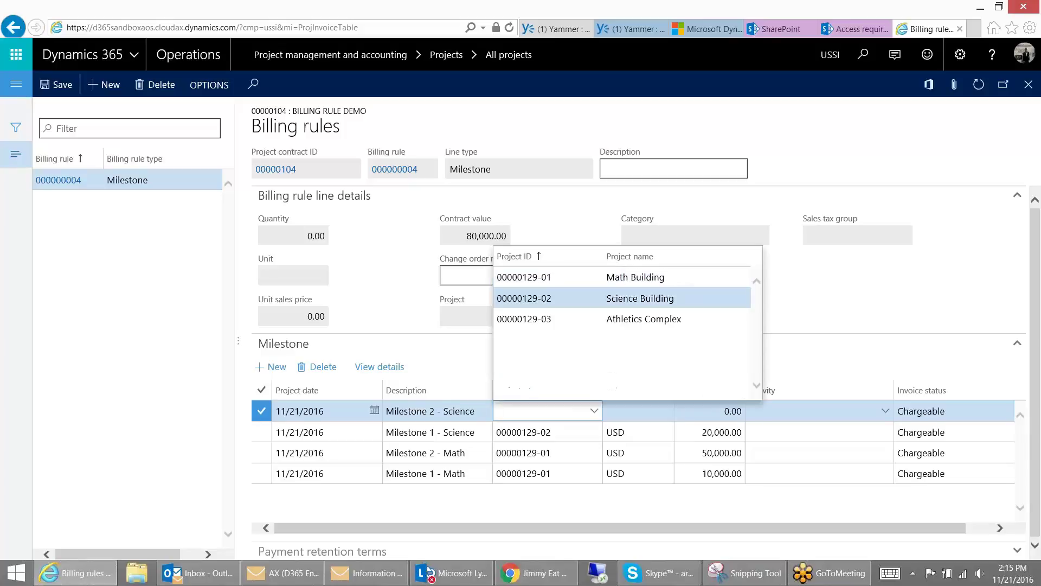
pyautogui.press('Tab')
pyautogui.press('Tab')
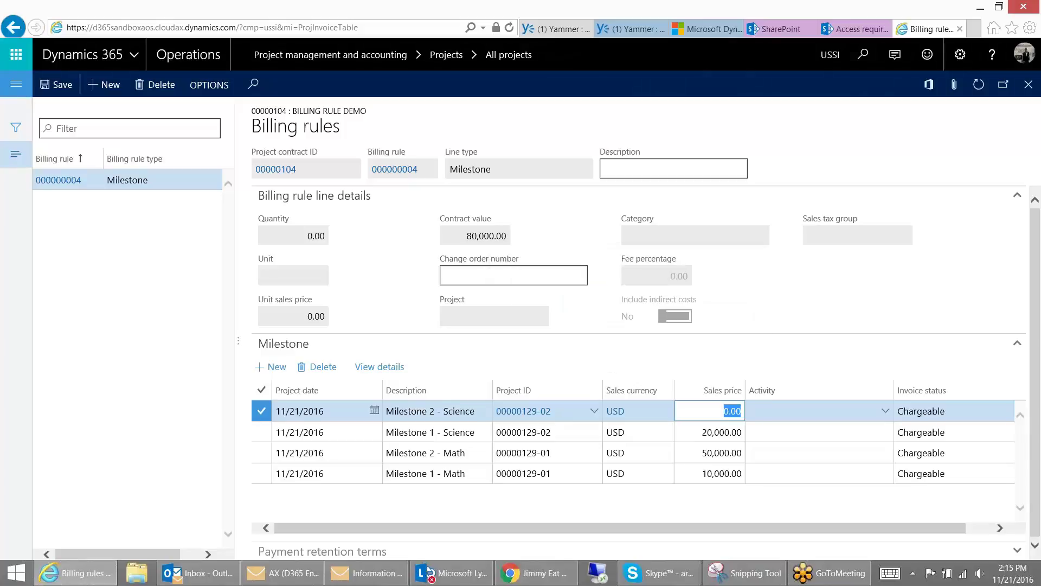
pyautogui.write('60000')
pyautogui.press('Tab')
pyautogui.click(269, 367)
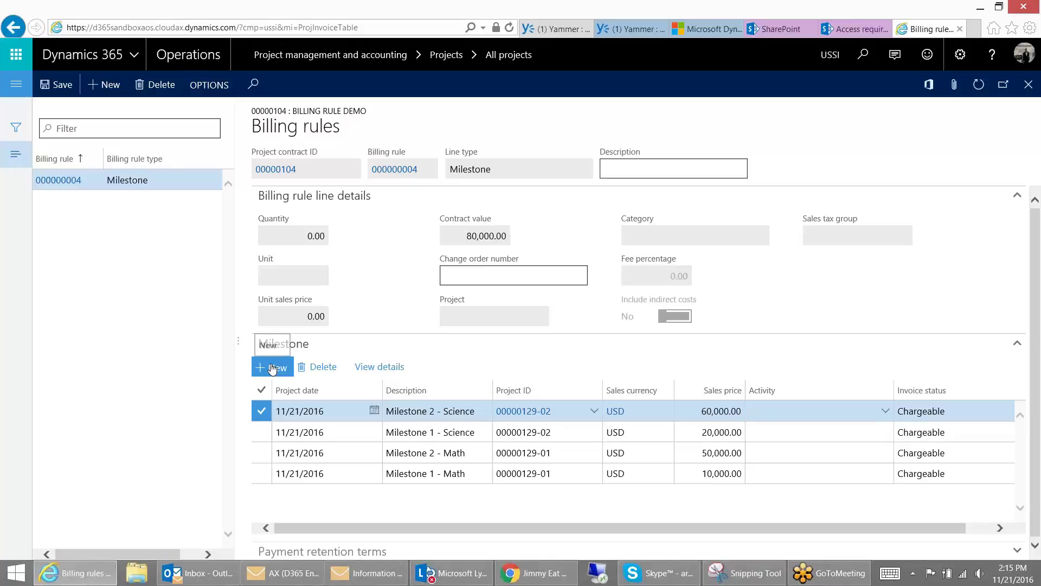
pyautogui.write('Mi')
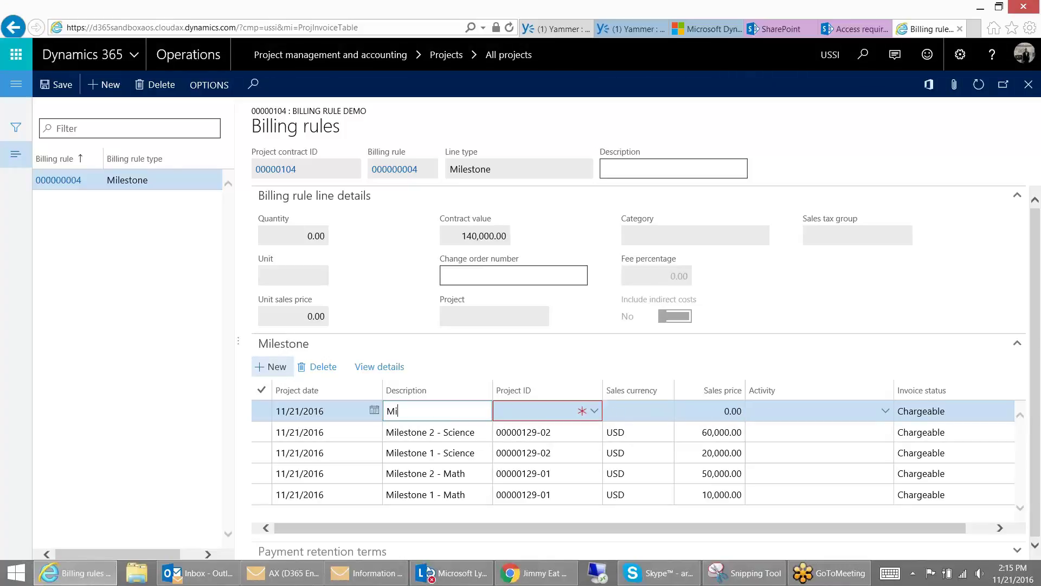
pyautogui.write('lestone - Atl')
pyautogui.press('Tab')
pyautogui.hotkey('alt', 'Down')
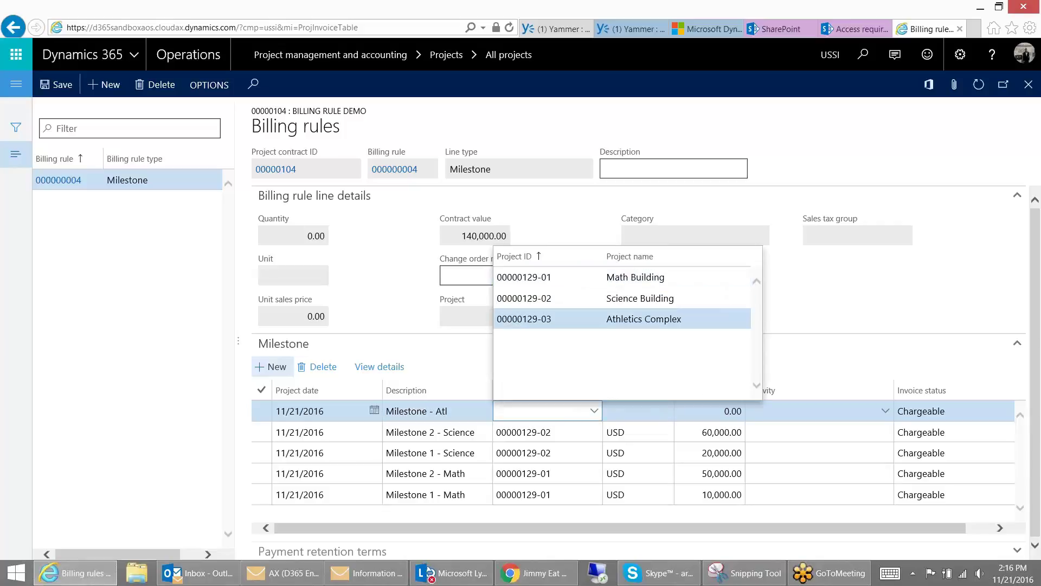
pyautogui.press('Tab')
pyautogui.press('Tab')
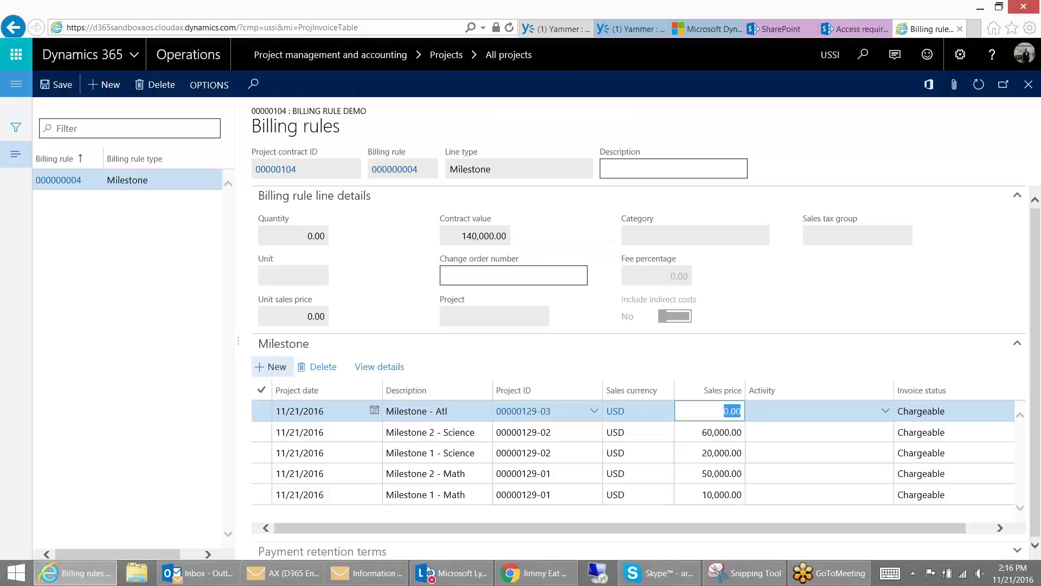
pyautogui.write('100000')
pyautogui.press('Tab')
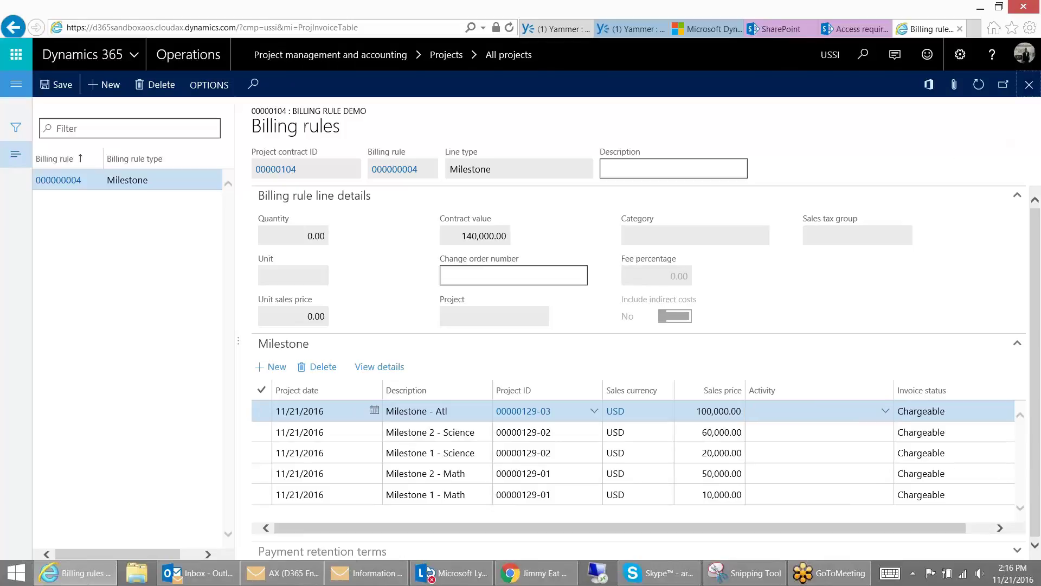
pyautogui.click(1027, 100)
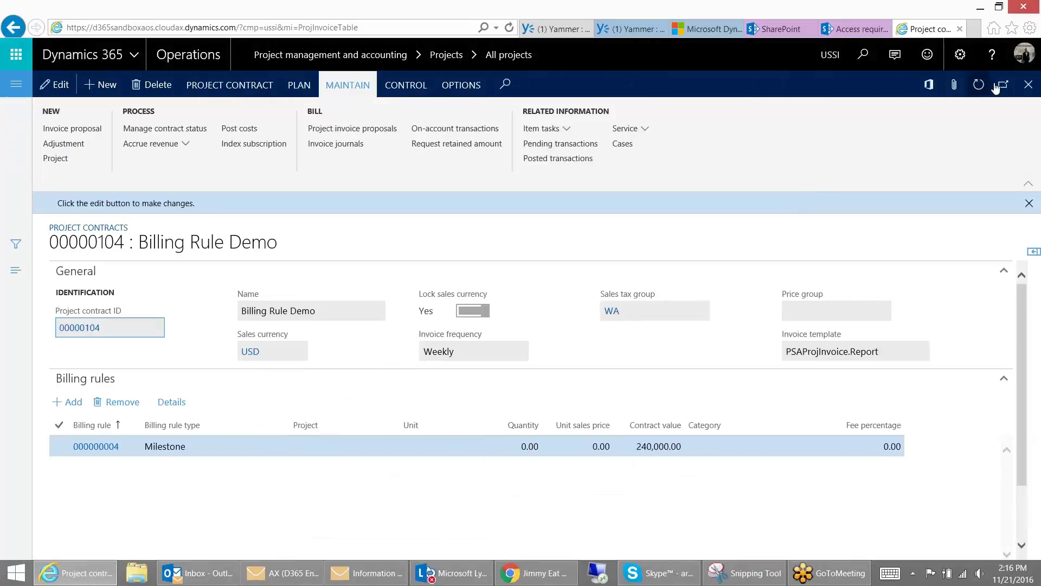
# - Review the Chargeable on-account milestones of Athletics Complex and Science Building, then return to Building University
pyautogui.click(1028, 84)
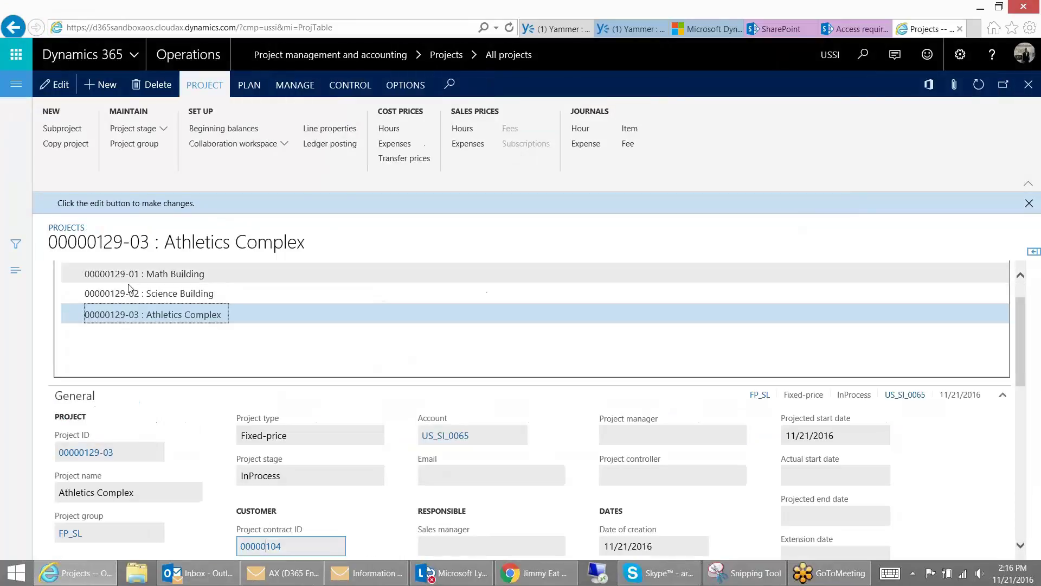
pyautogui.click(289, 91)
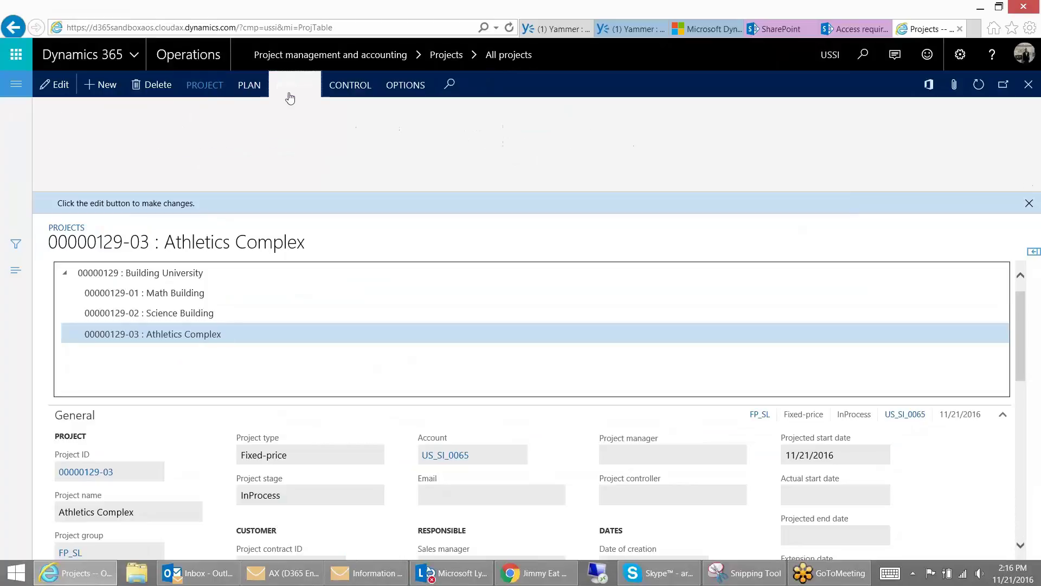
pyautogui.click(380, 163)
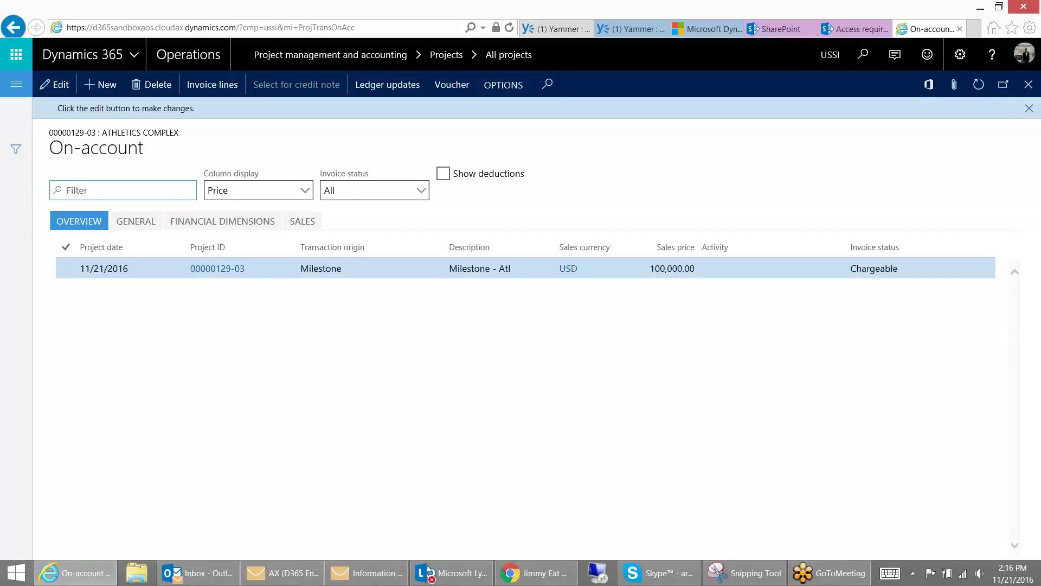
pyautogui.click(1029, 84)
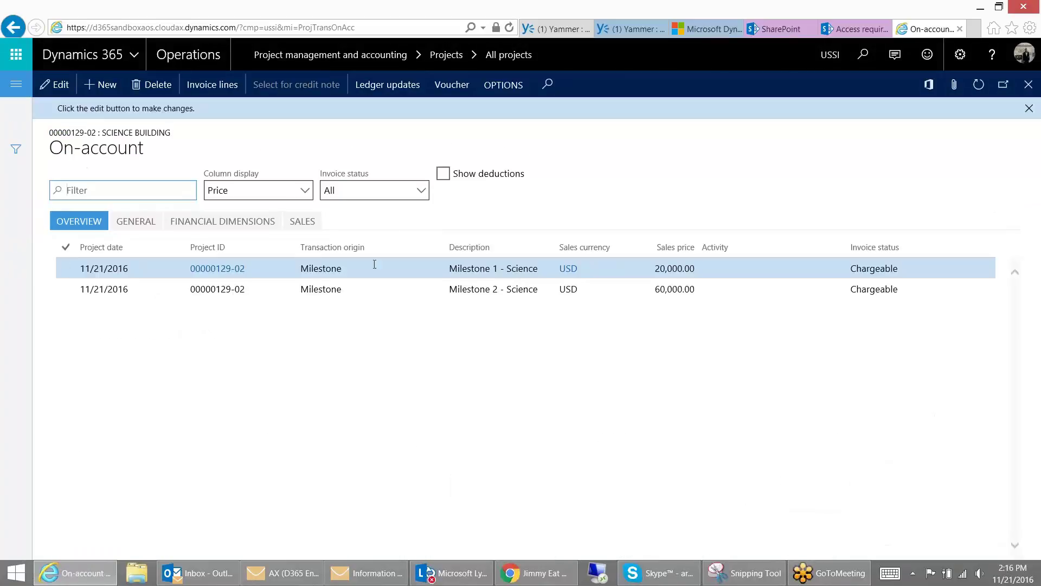
pyautogui.click(1029, 108)
pyautogui.click(1029, 92)
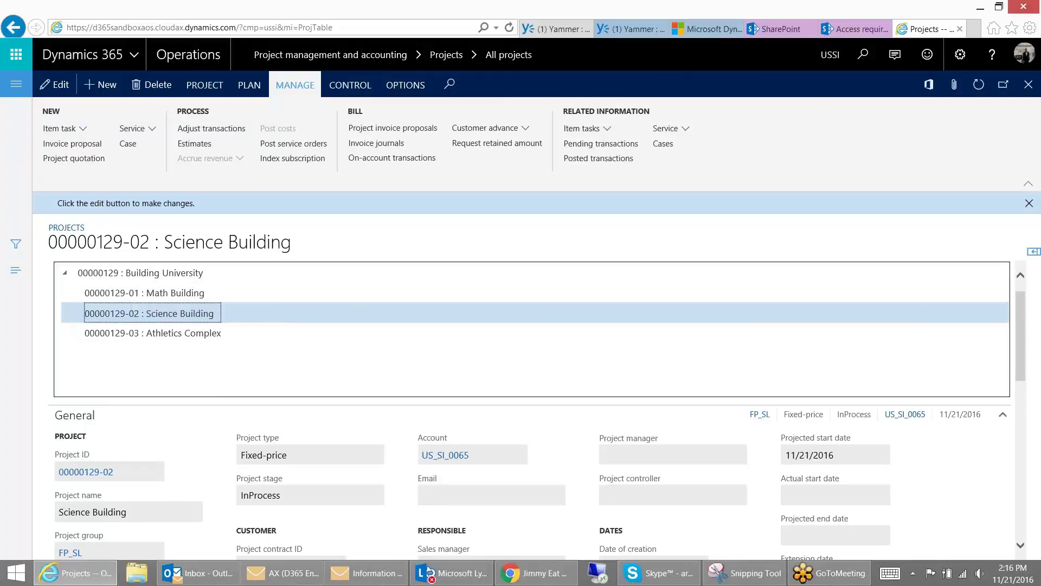
pyautogui.click(234, 273)
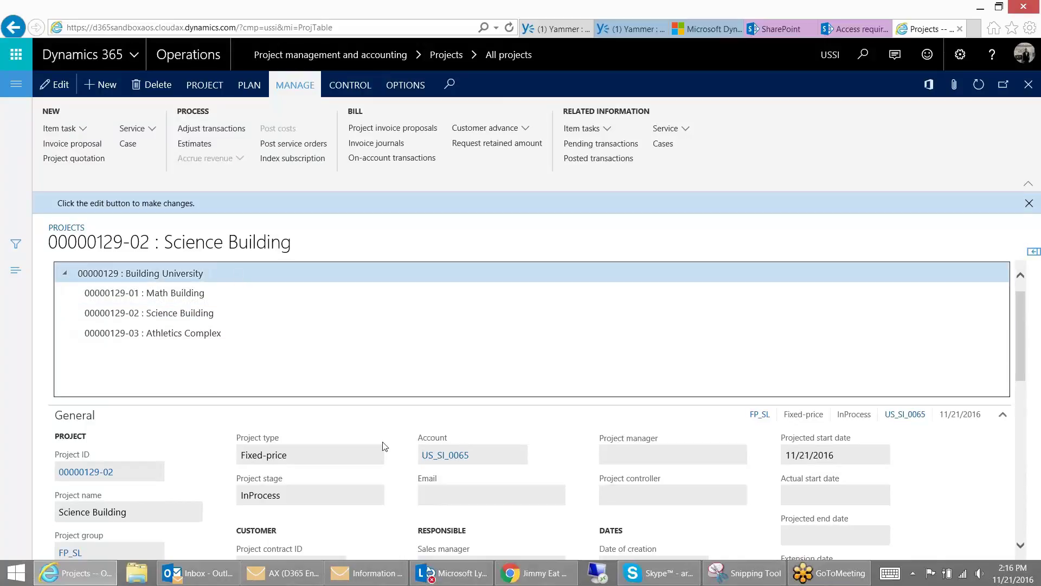
# - Open contract 00000104's status with future invoices included and start updating billing rule 000000004's milestone status
pyautogui.scroll(-3, 355, 417)
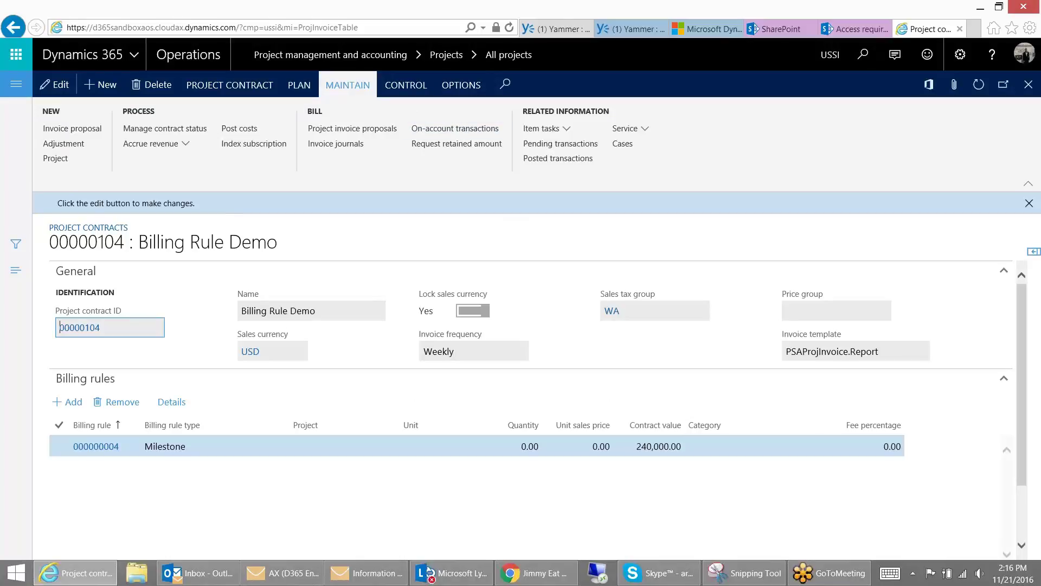
pyautogui.click(200, 134)
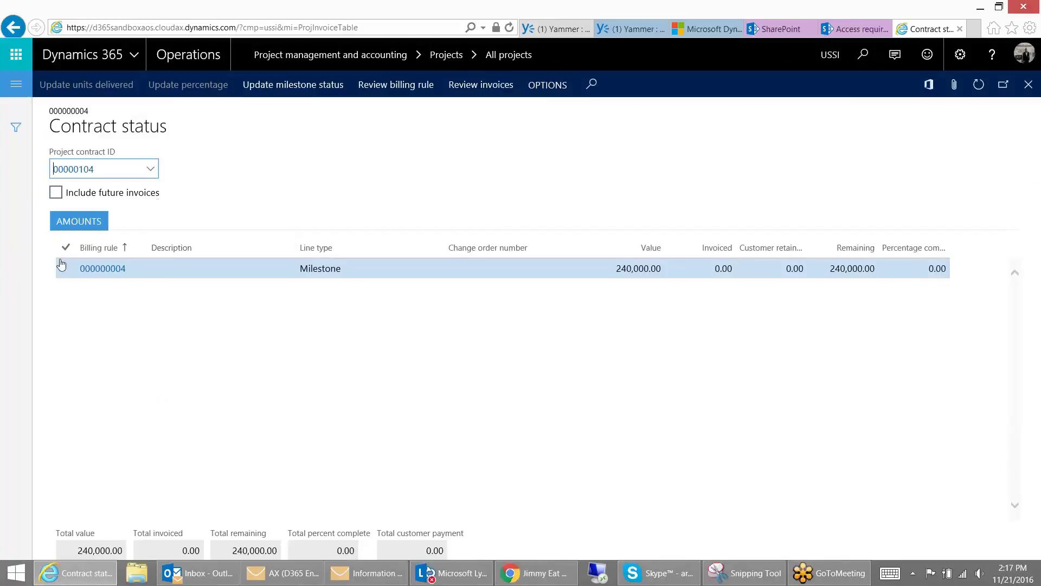
pyautogui.click(56, 192)
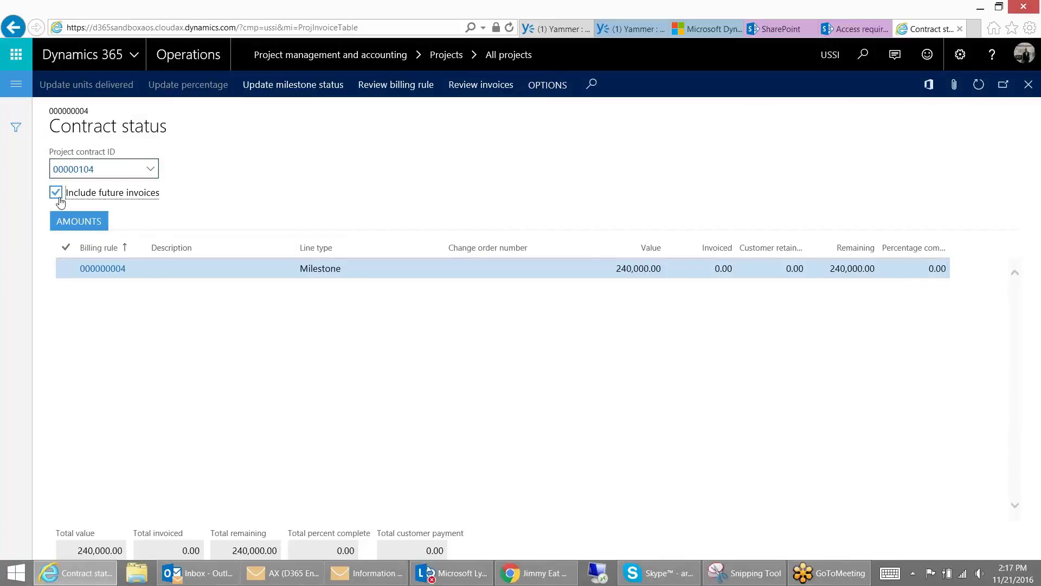
pyautogui.click(76, 275)
pyautogui.click(327, 93)
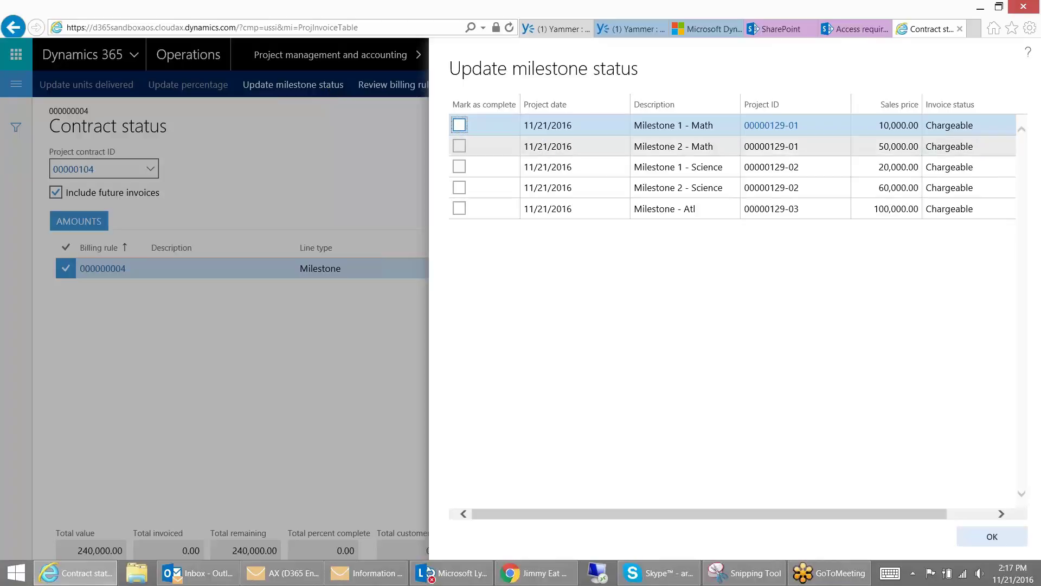
# - Mark Milestone 1 - Math, Milestone 1 - Science and Milestone 2 - Science complete and save
pyautogui.click(460, 125)
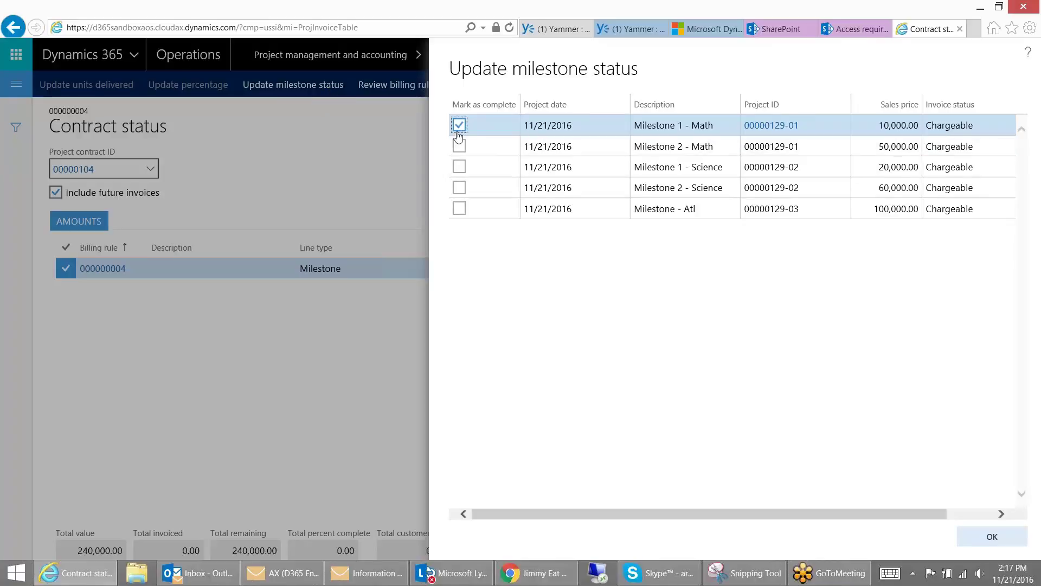
pyautogui.click(459, 166)
pyautogui.click(460, 188)
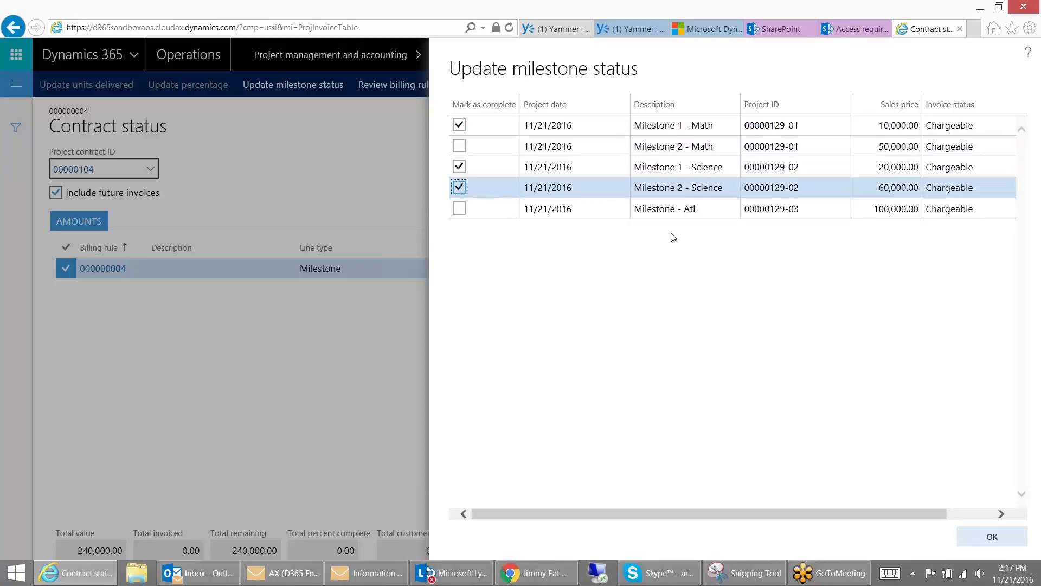
pyautogui.click(1000, 541)
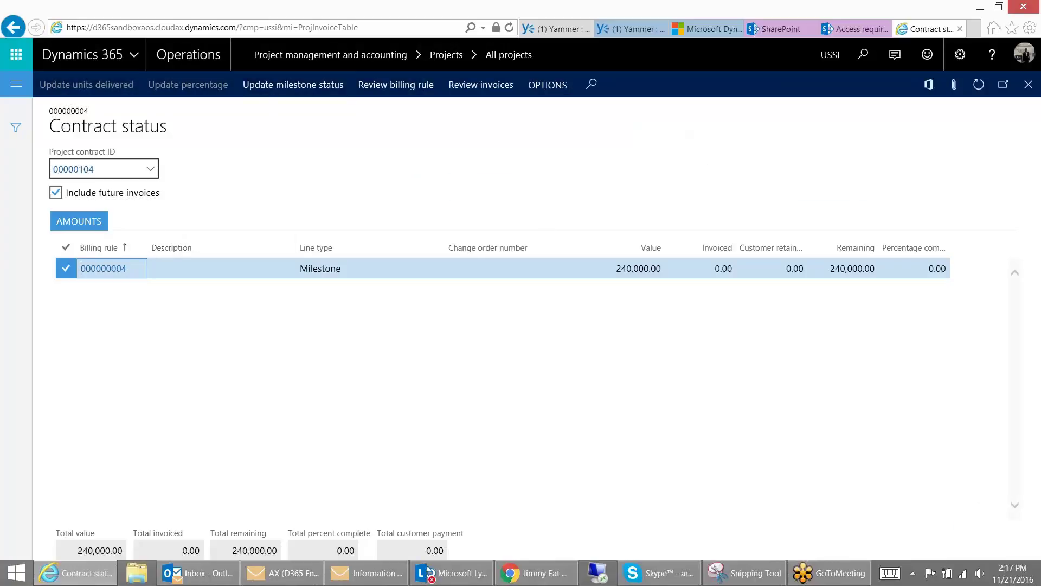
pyautogui.click(1027, 86)
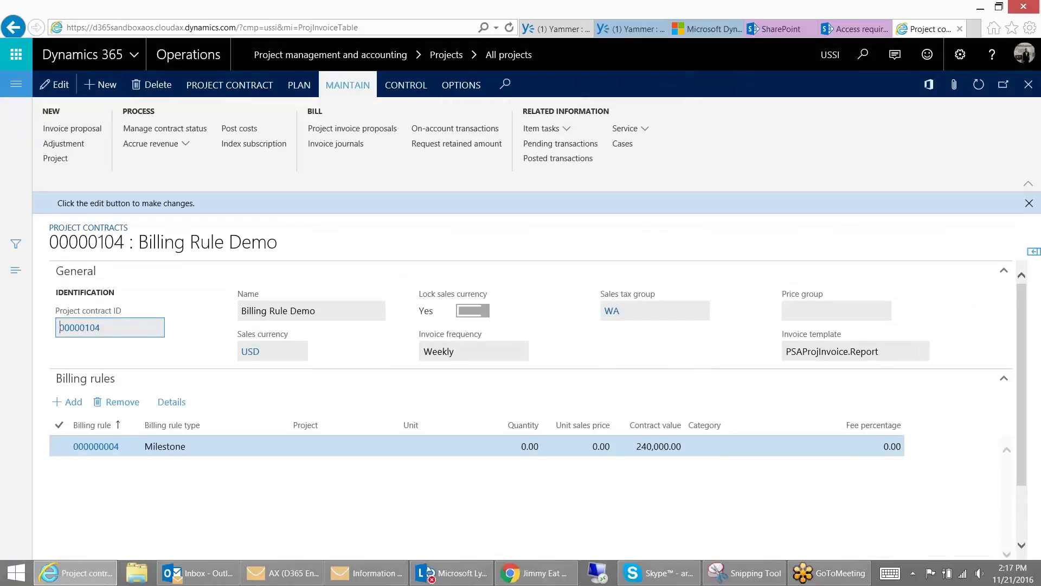
# - Create an invoice proposal for contract 00000104 covering the three completed milestones, totalling 90,000.00
pyautogui.click(92, 134)
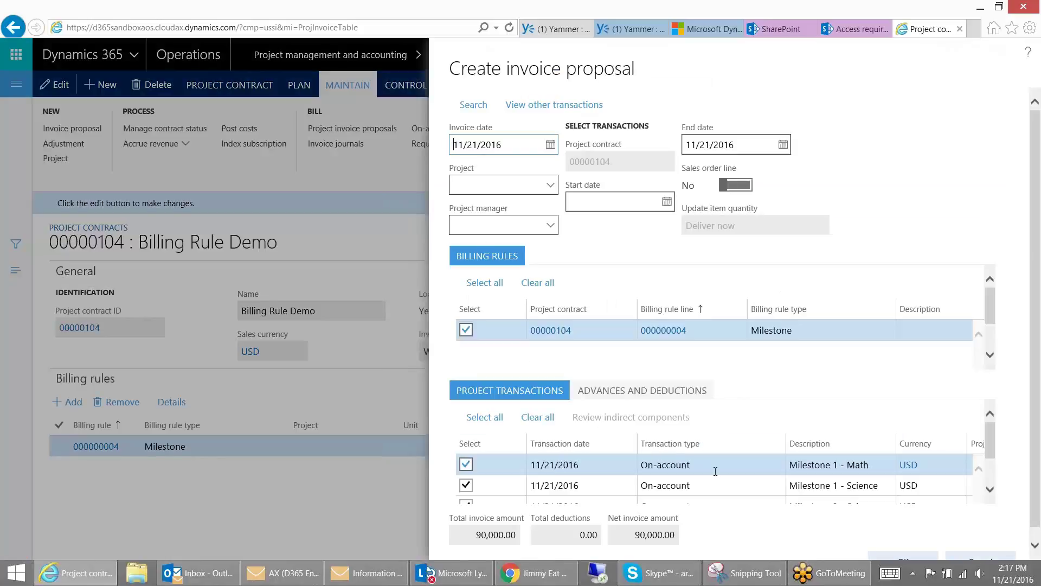
pyautogui.hscroll(3, 726, 475)
pyautogui.hscroll(-3, 733, 487)
pyautogui.moveTo(992, 457); pyautogui.dragTo(995, 470)
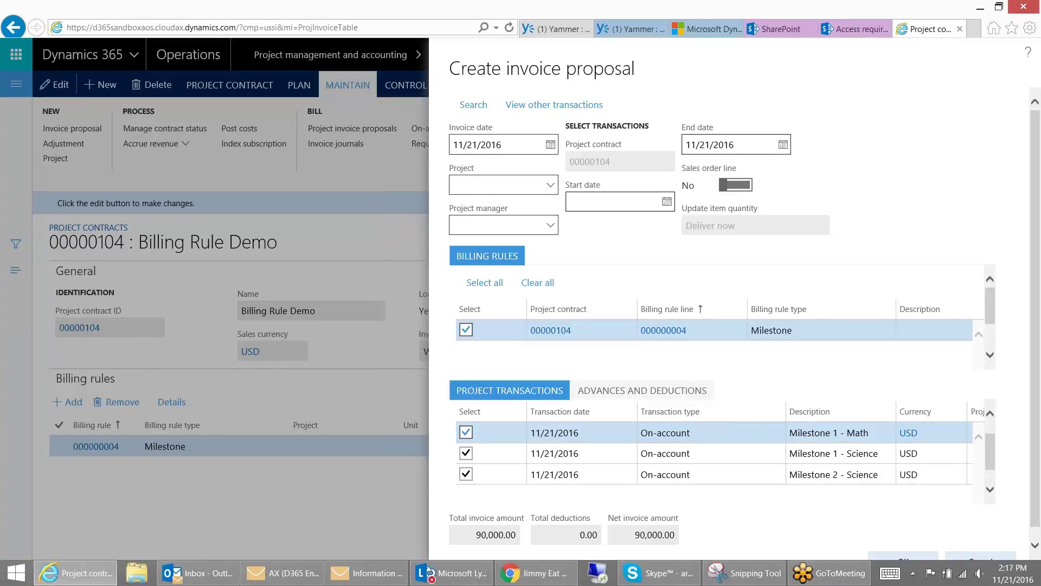
pyautogui.scroll(-1, 1034, 496)
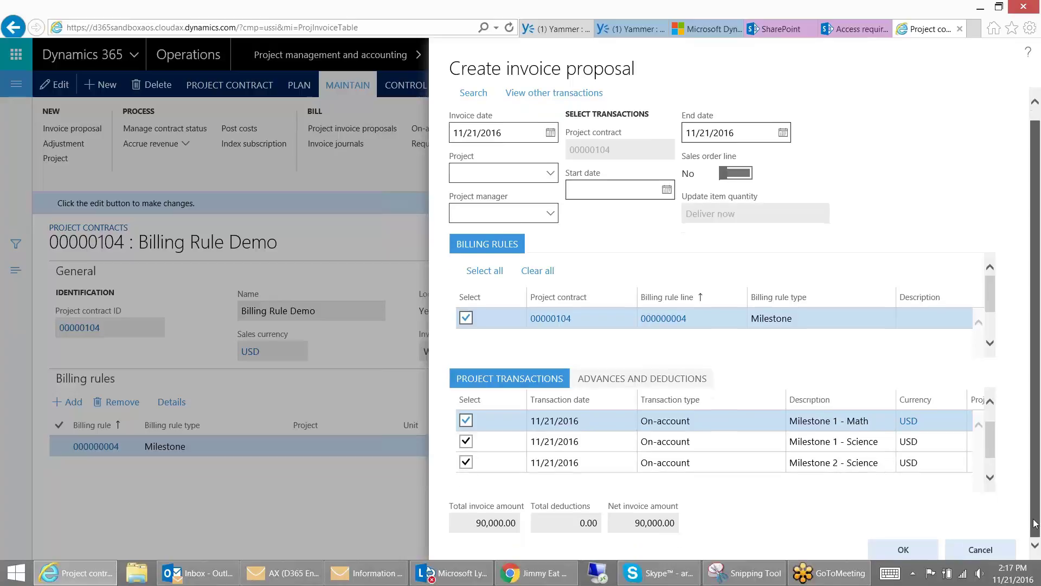
pyautogui.click(932, 548)
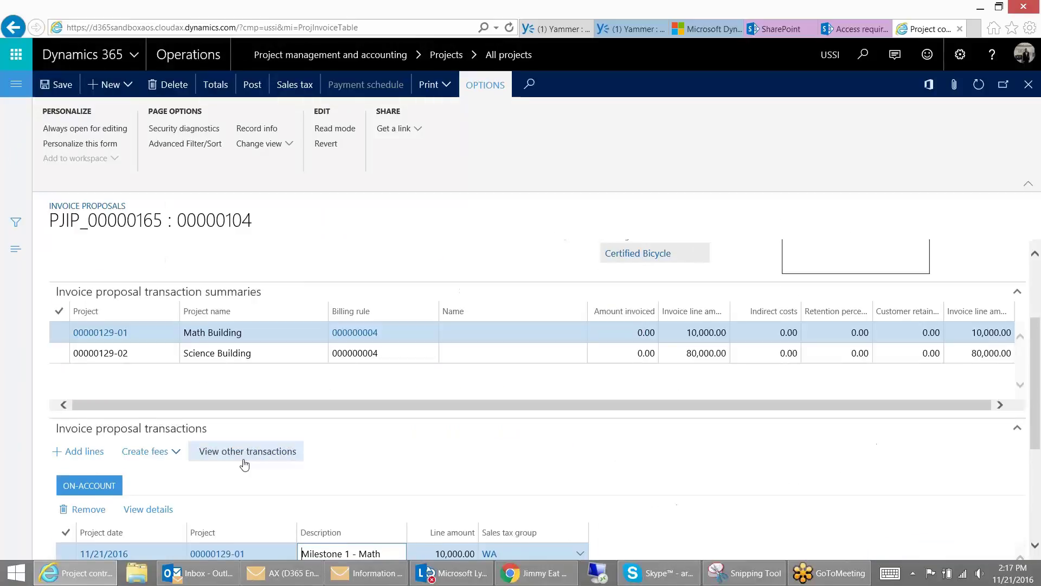
pyautogui.scroll(-3, 505, 386)
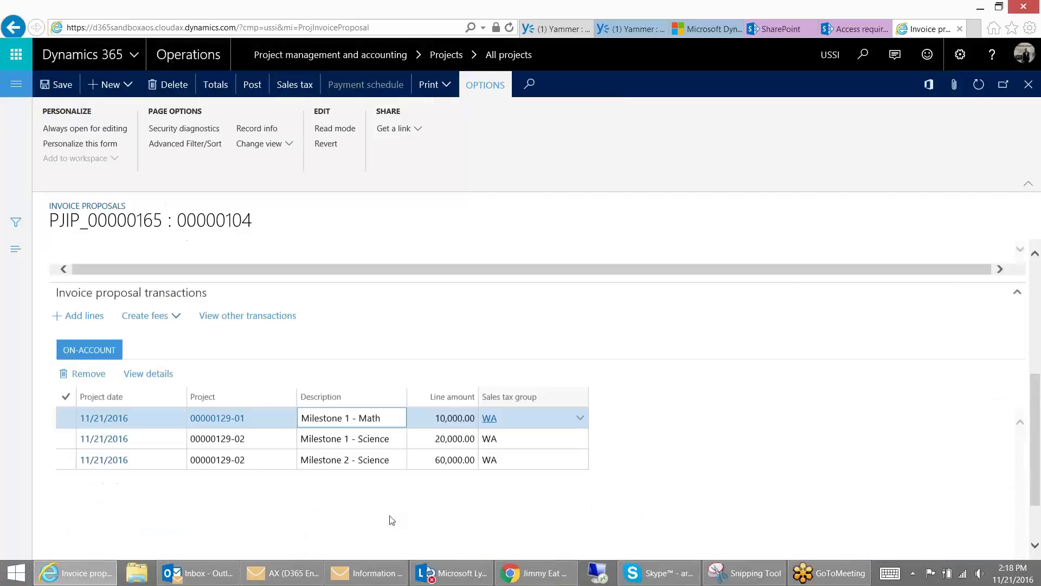
pyautogui.scroll(2, 391, 519)
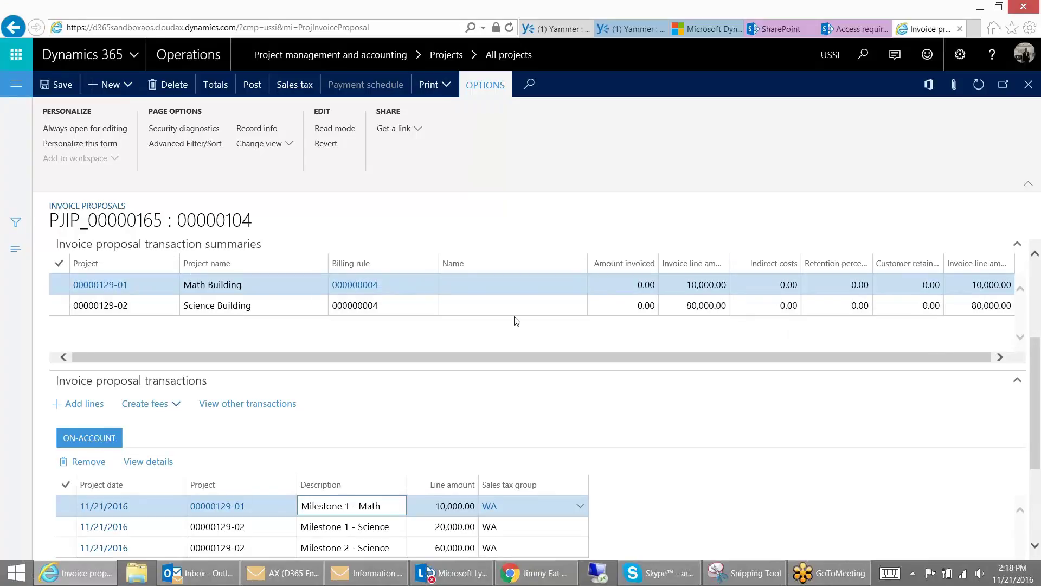
pyautogui.click(701, 310)
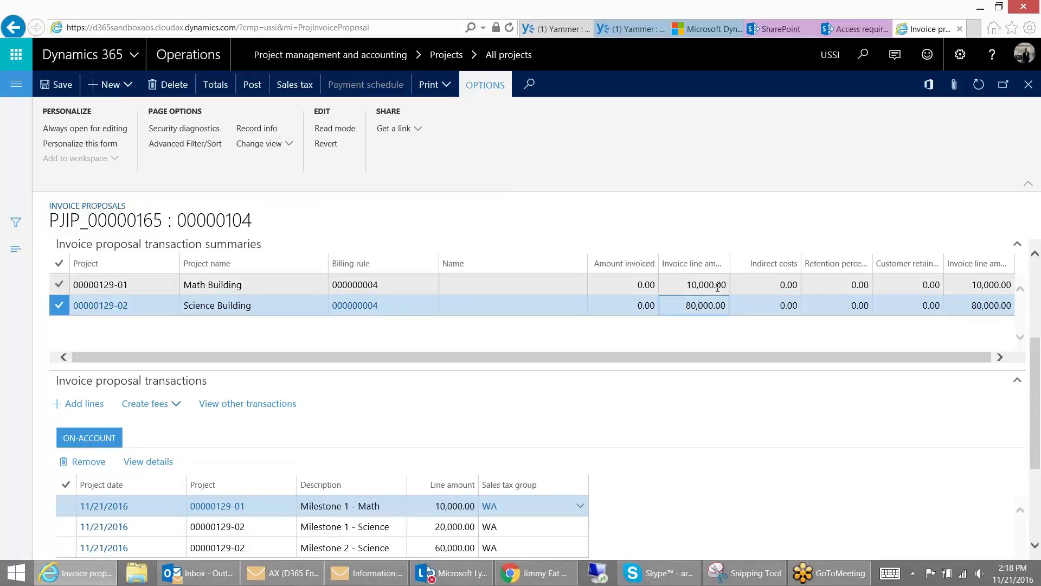
pyautogui.click(701, 286)
pyautogui.scroll(2, 461, 336)
pyautogui.scroll(1, 537, 380)
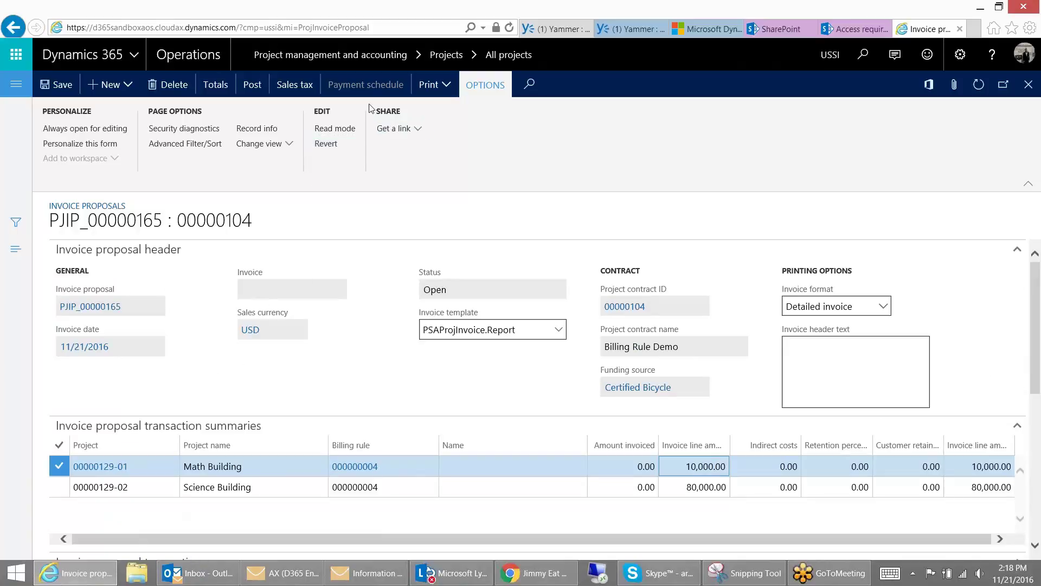
pyautogui.click(252, 85)
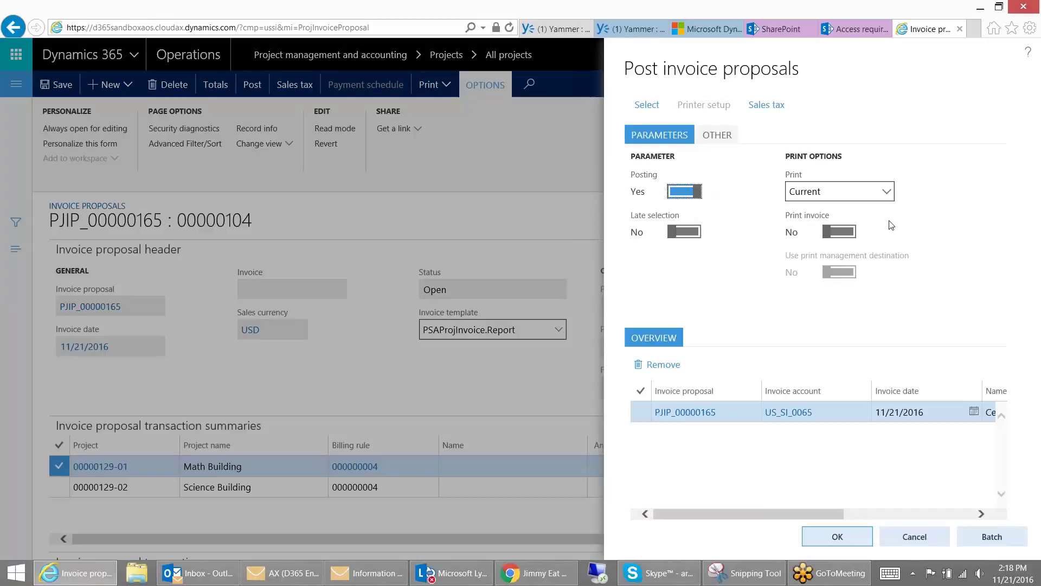
# - Post invoice proposal PJIP_00000165 without printing and verify its status shows Invoiced
pyautogui.click(857, 546)
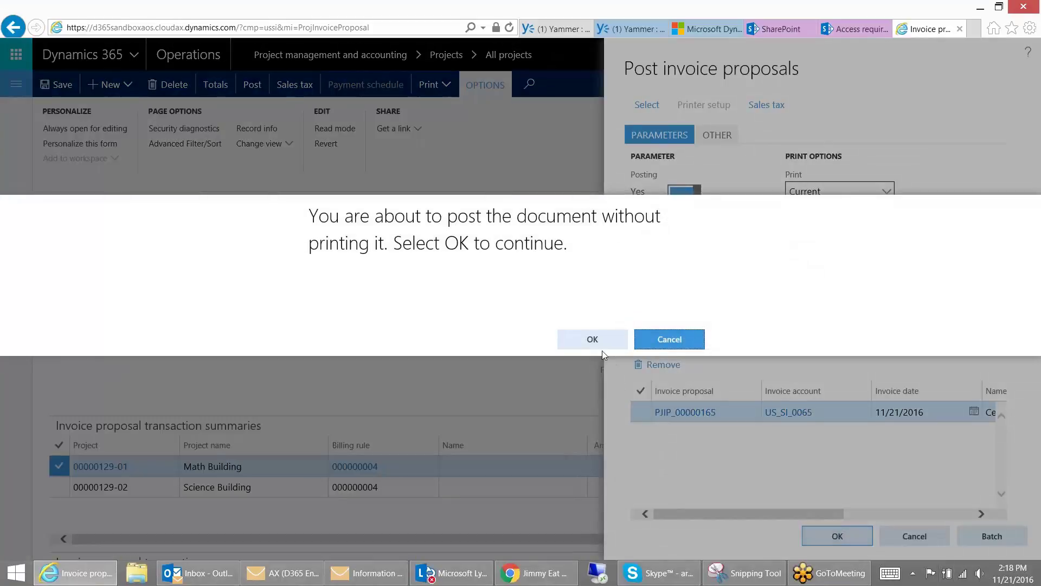
pyautogui.click(596, 341)
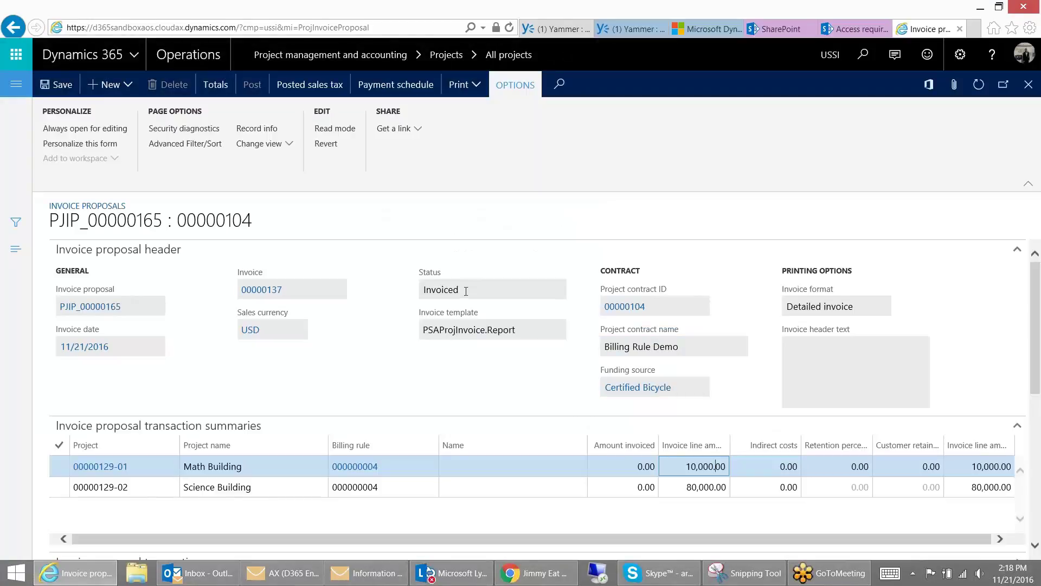
pyautogui.click(466, 291)
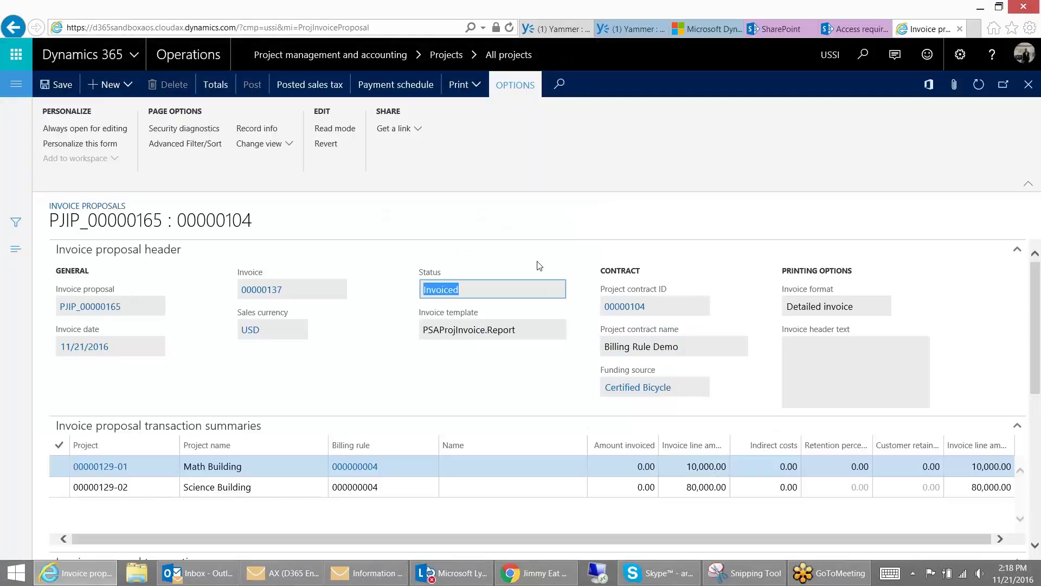
pyautogui.click(1029, 87)
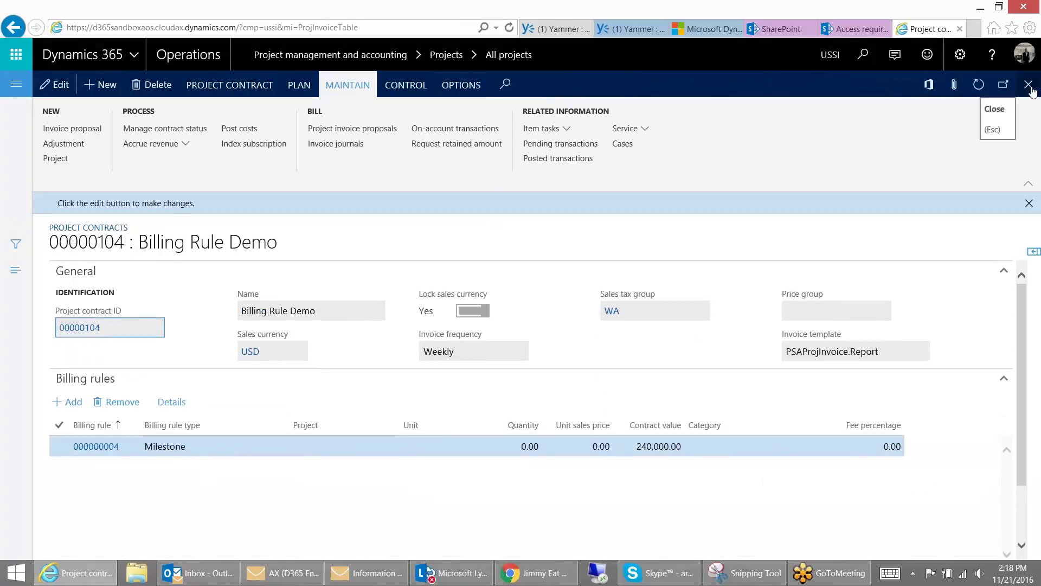
# - Check Math Building's on-account transactions: Milestone 1 - Math Fully invoiced, Milestone 2 - Math still Chargeable
pyautogui.click(1030, 87)
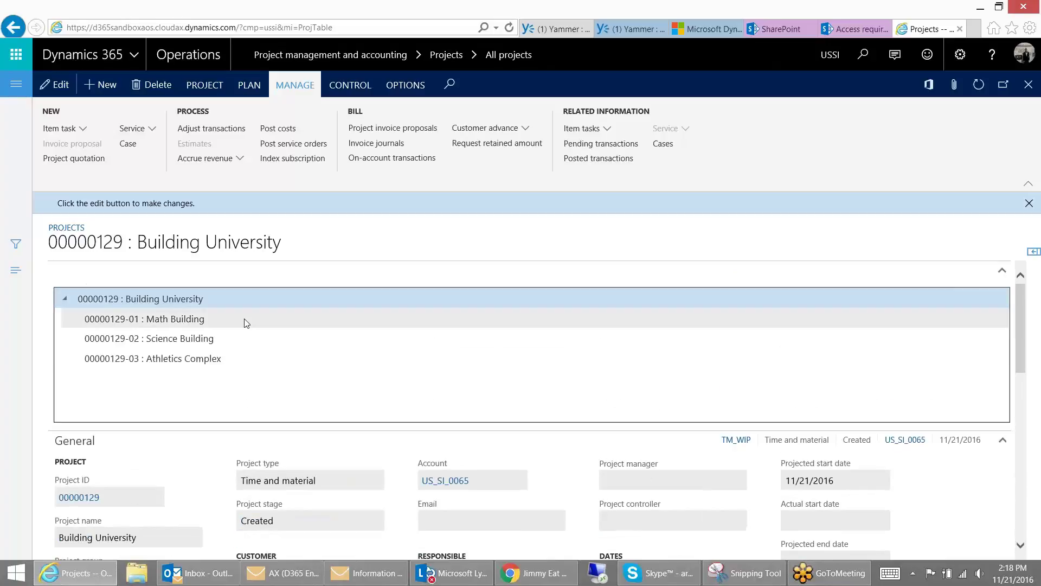
pyautogui.click(247, 321)
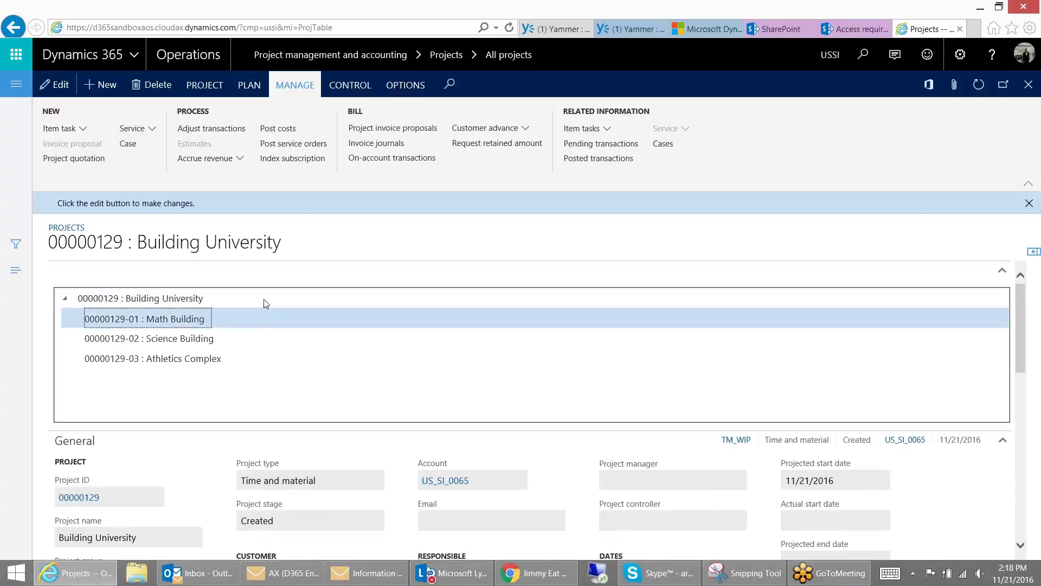
pyautogui.click(407, 161)
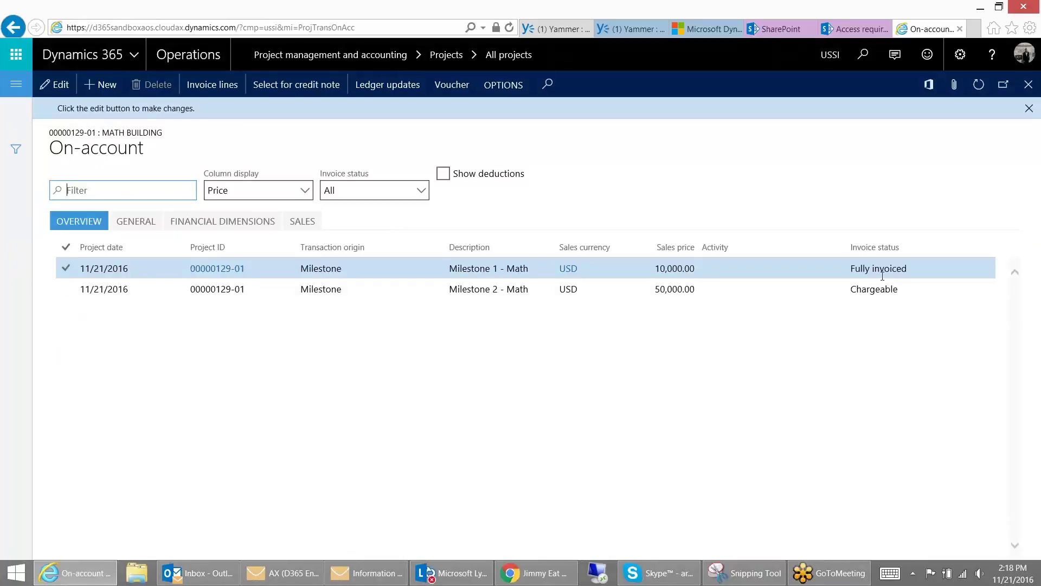
pyautogui.click(859, 268)
pyautogui.moveTo(857, 269); pyautogui.dragTo(857, 288)
pyautogui.click(856, 288)
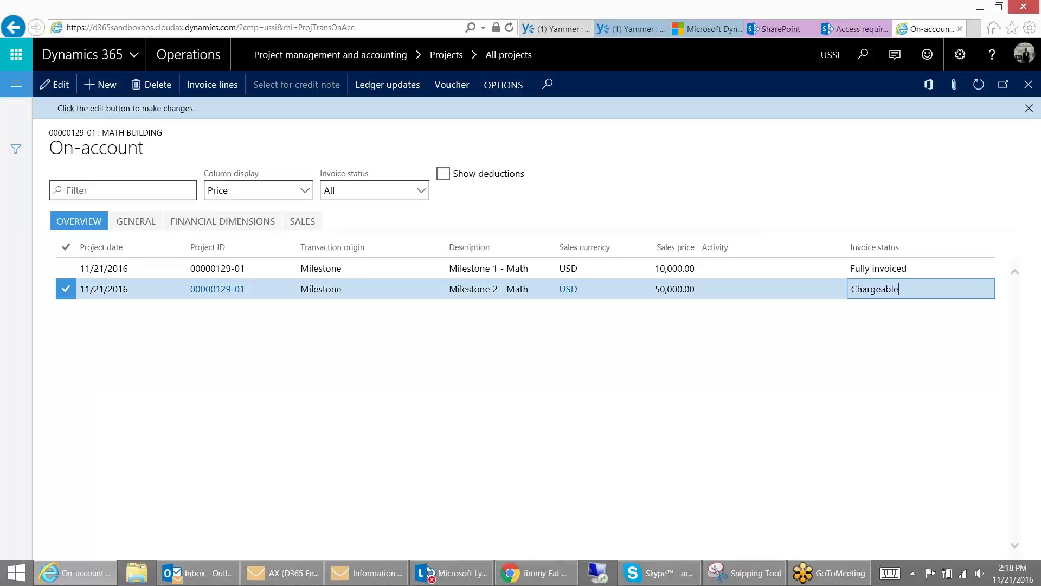
pyautogui.click(1028, 85)
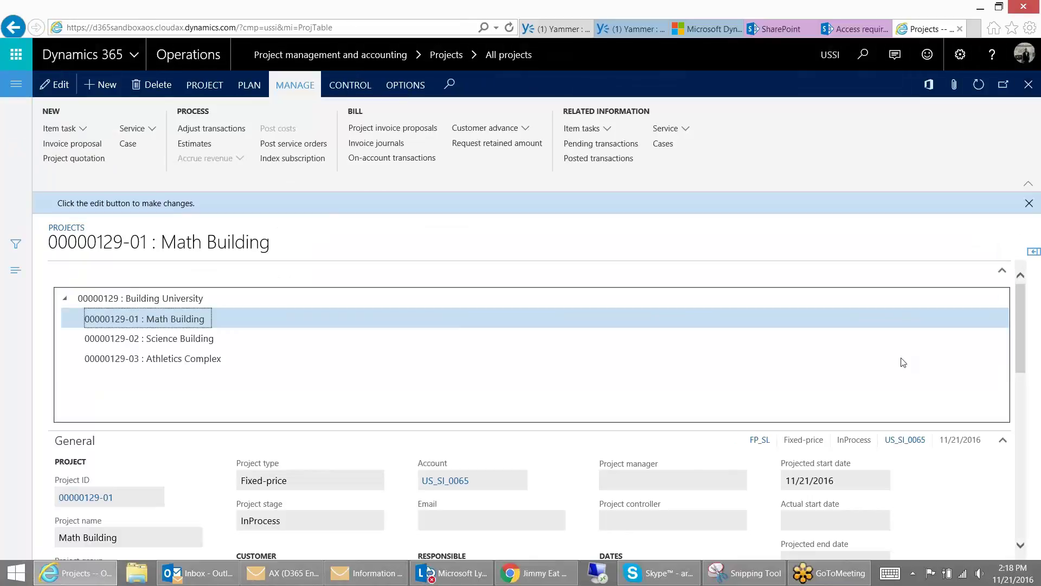